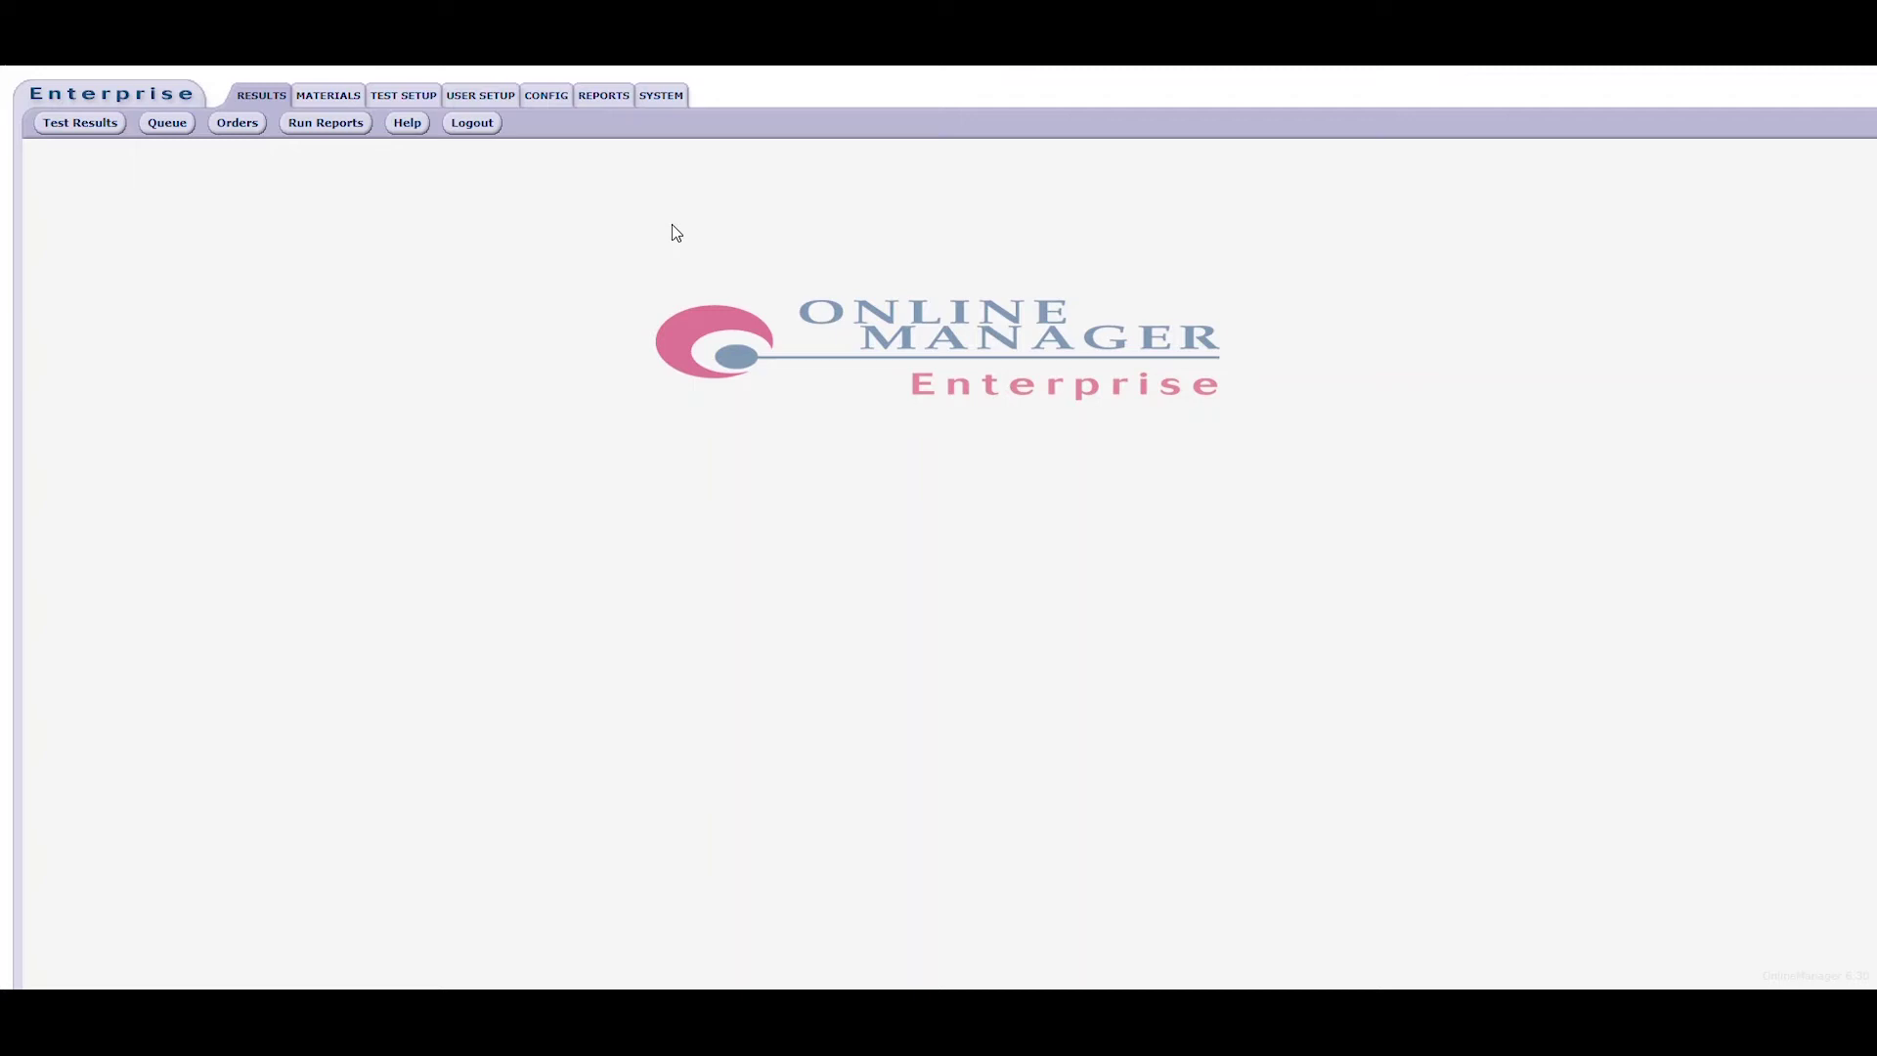
Open the Tests list under Test Setup, showing the four MDR2000 tests
click(385, 102)
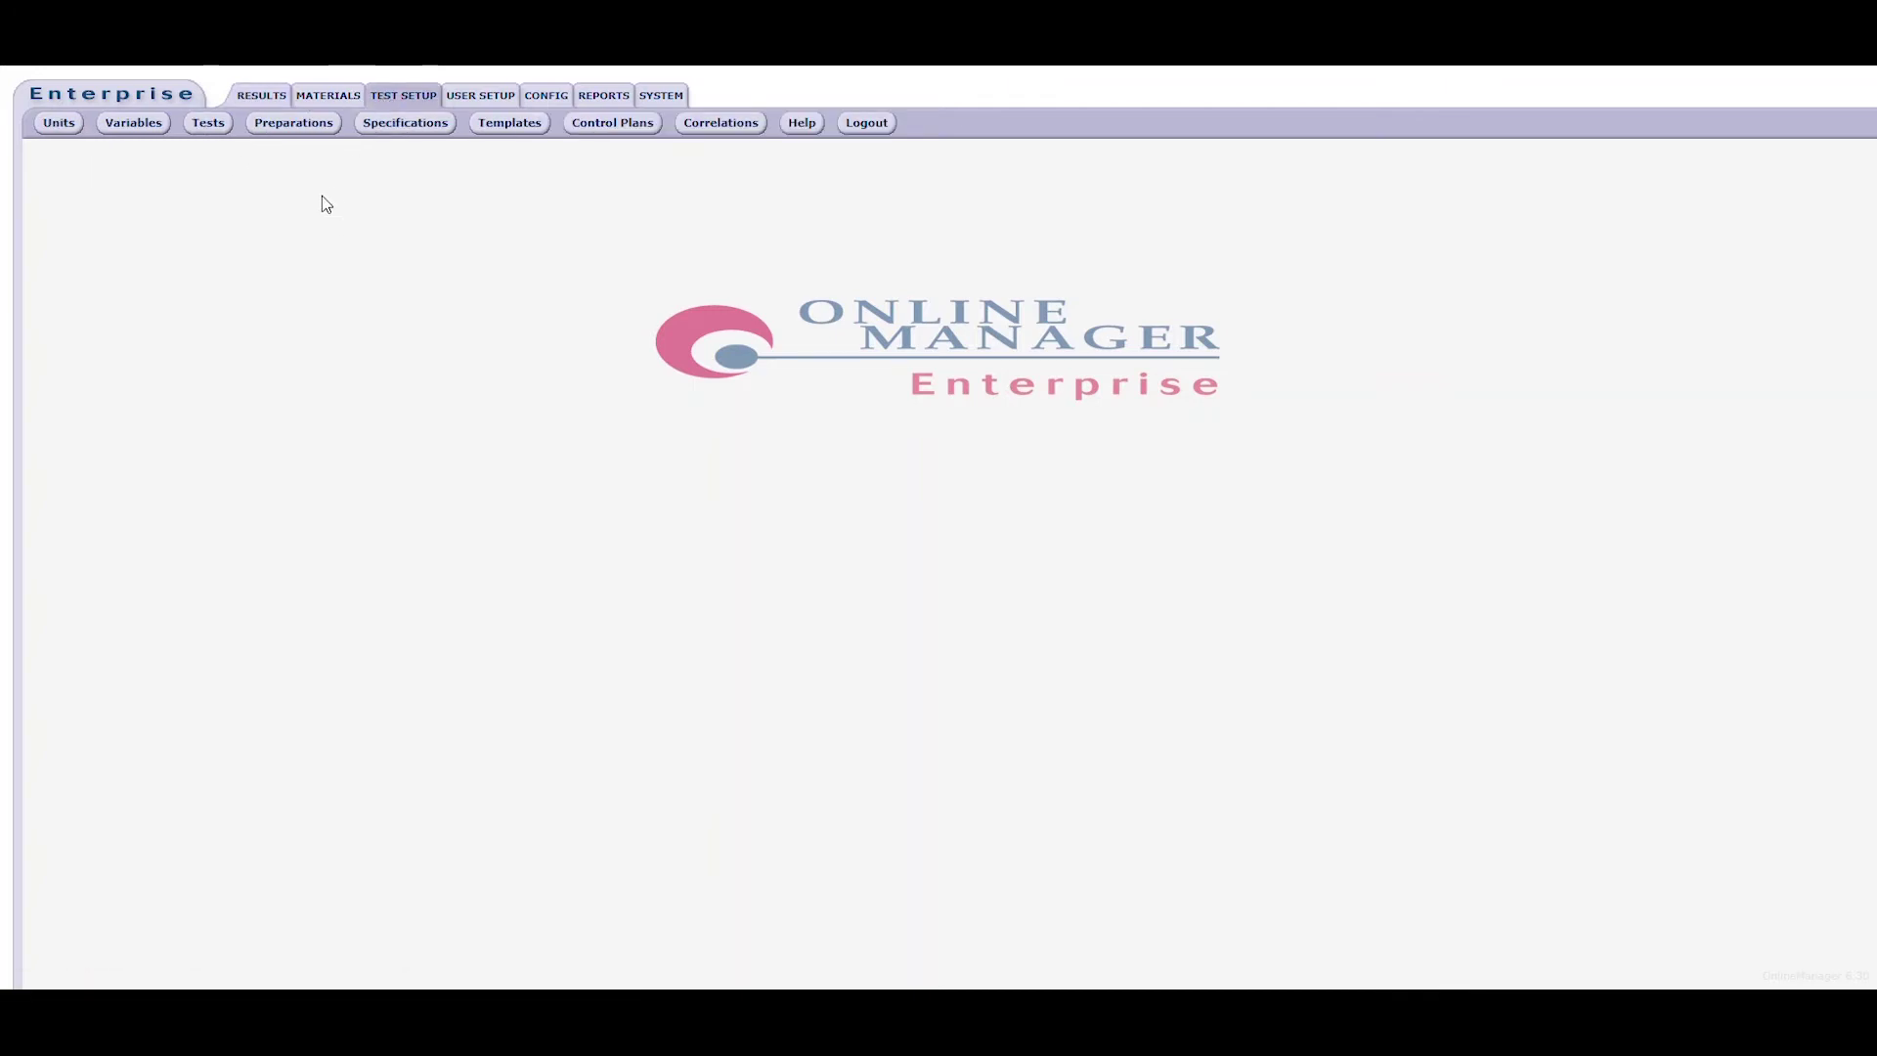
click(204, 124)
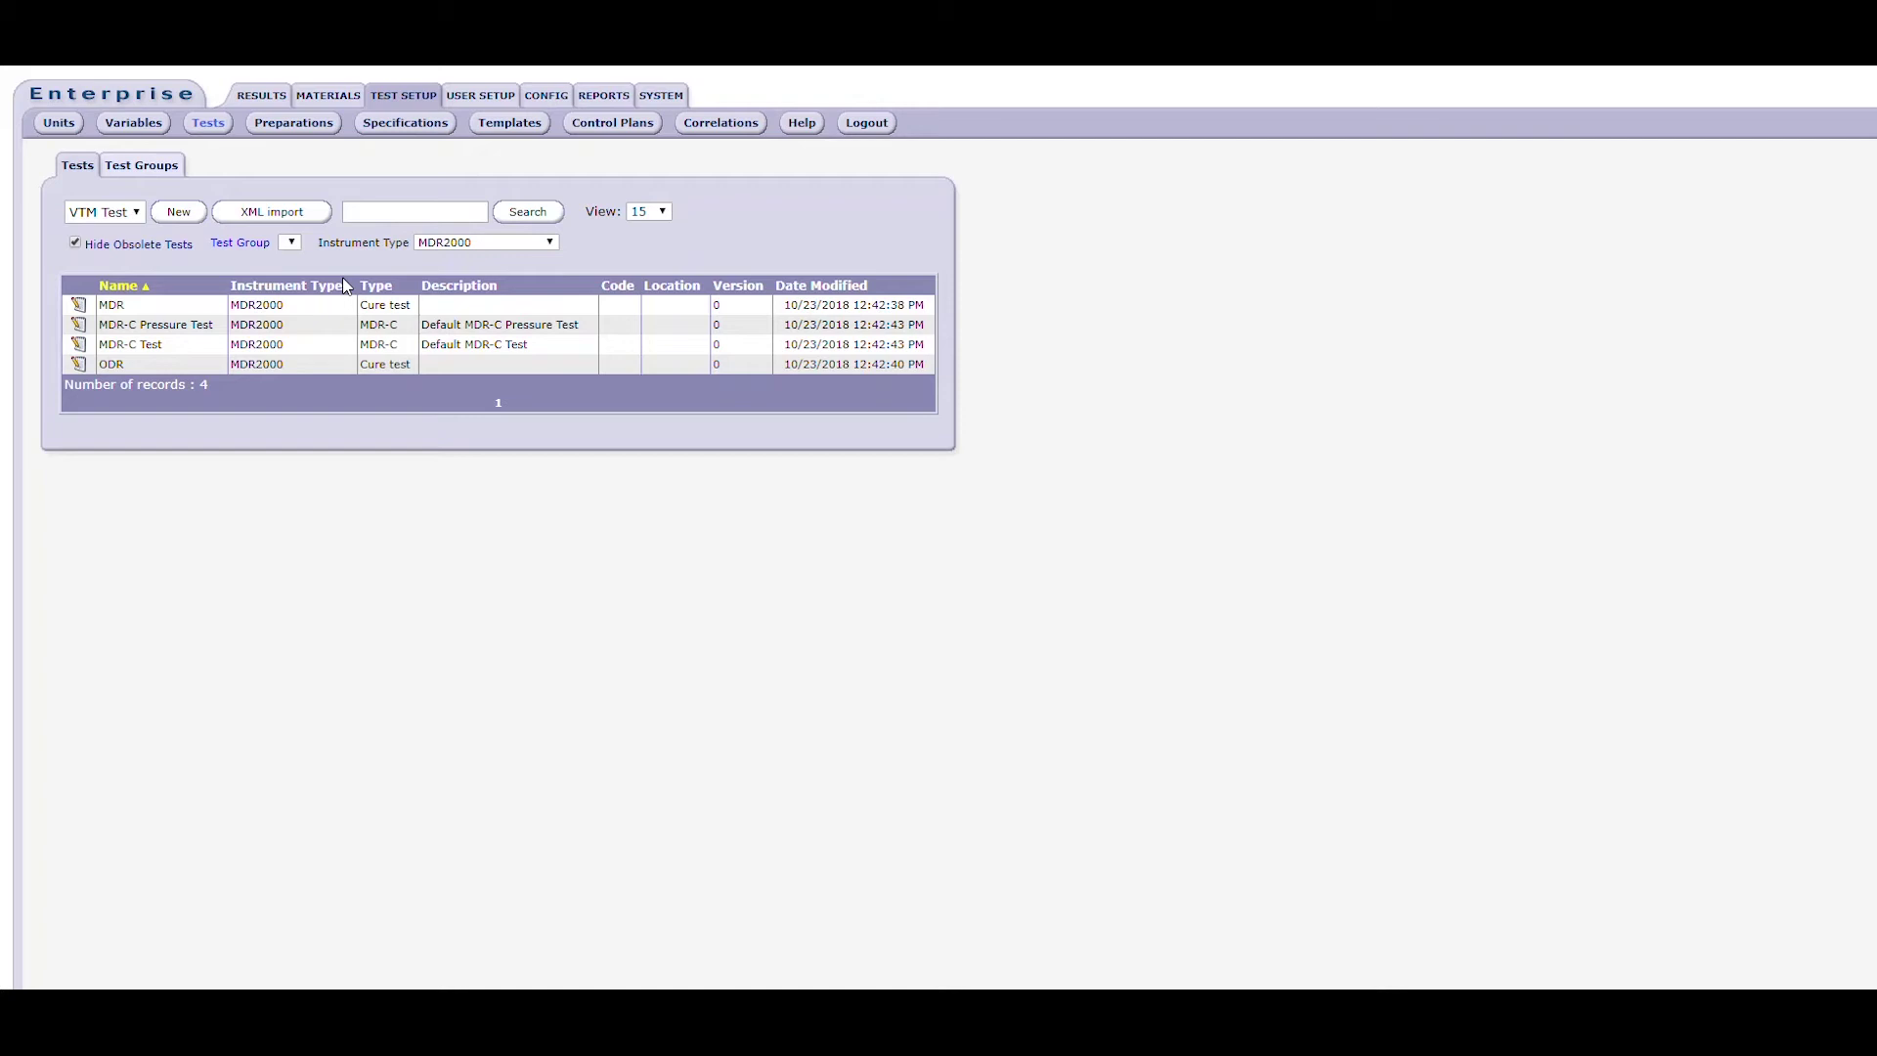
click(156, 211)
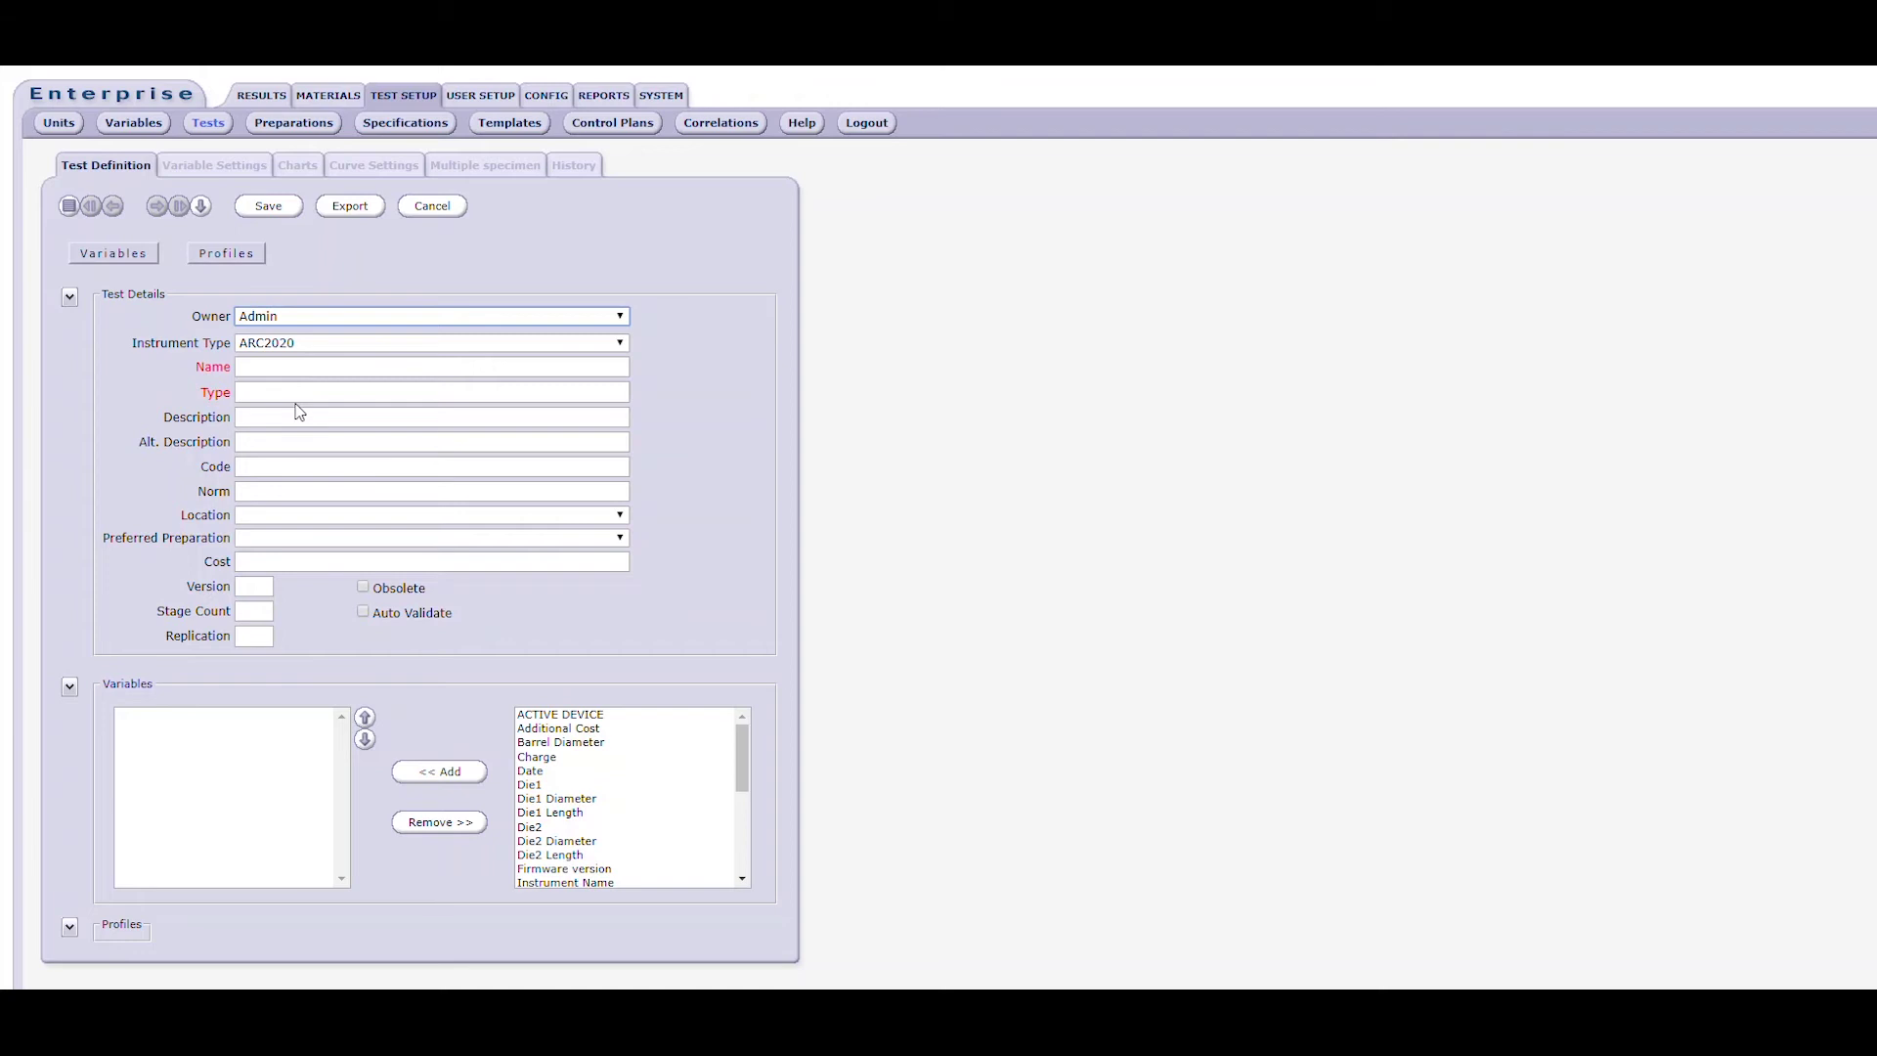
Keep Admin as the test owner and set the instrument type to MDR2000
click(280, 320)
click(279, 349)
click(335, 343)
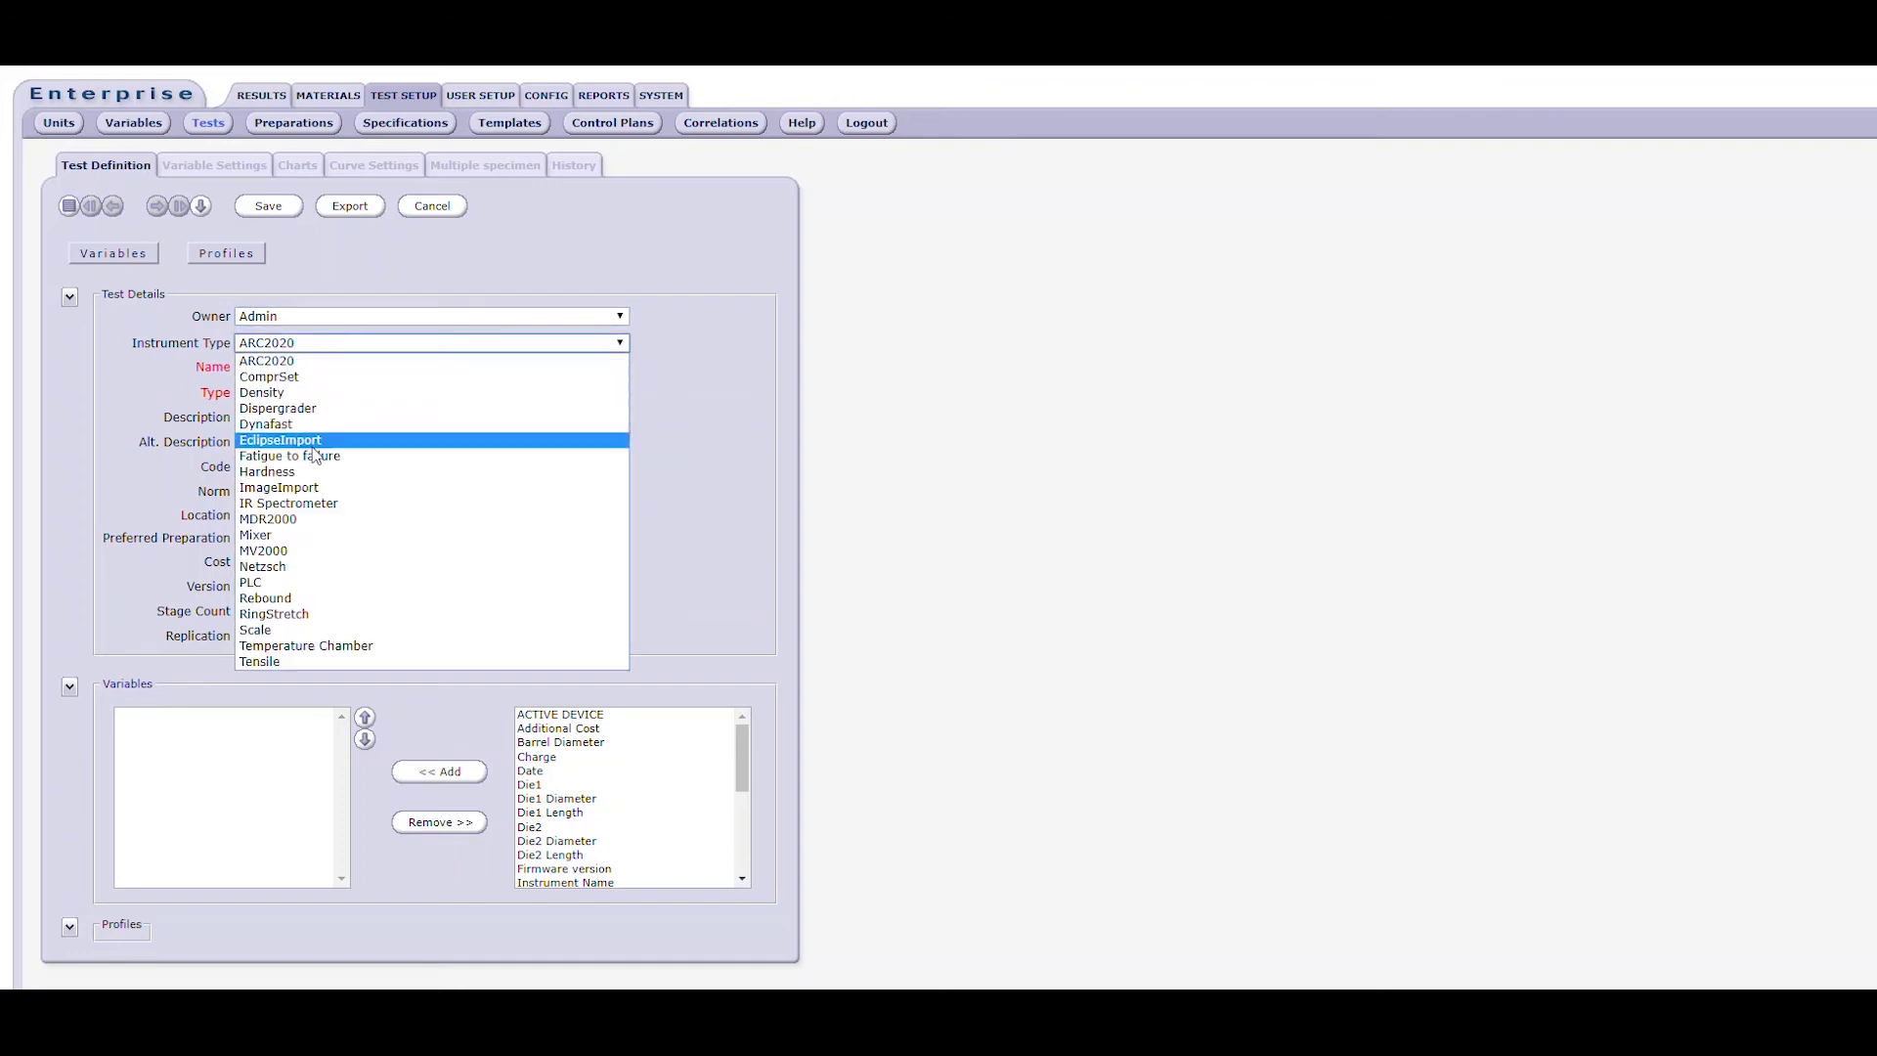
click(344, 521)
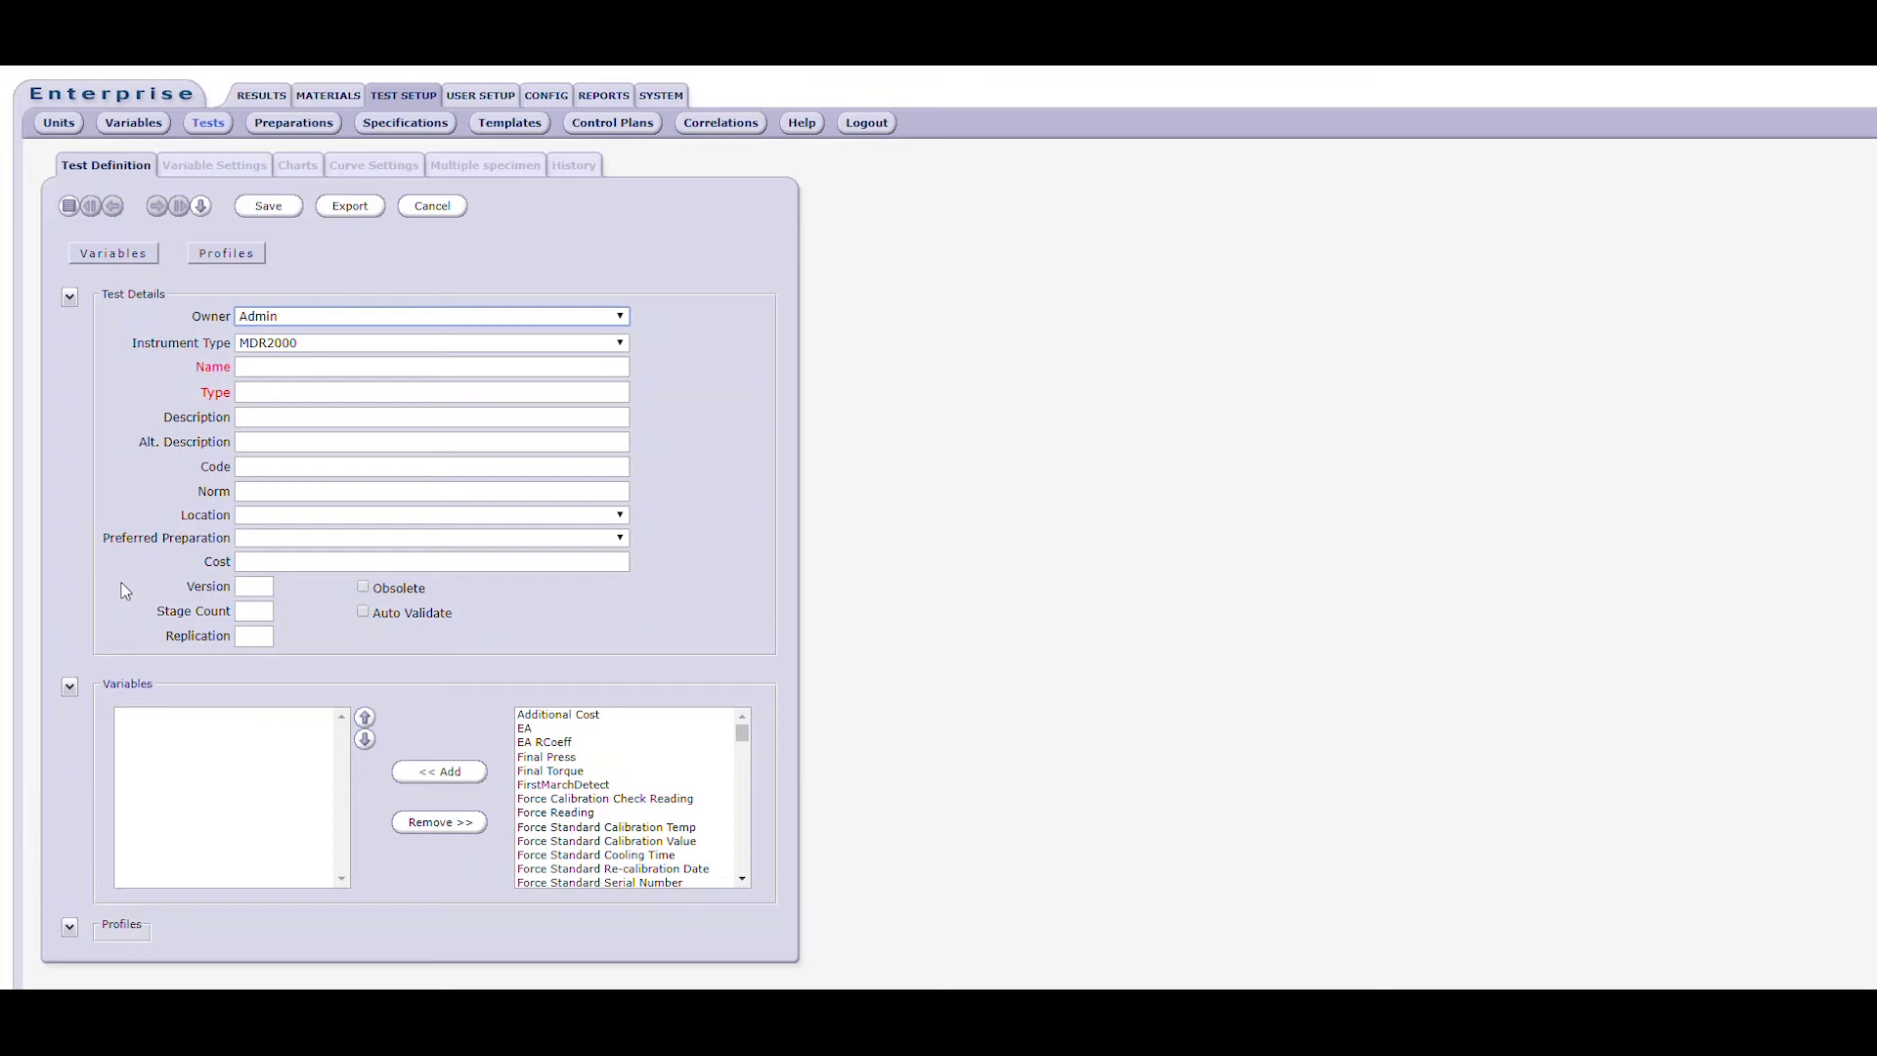
Enter Cure as both the test's Name and Type
click(288, 370)
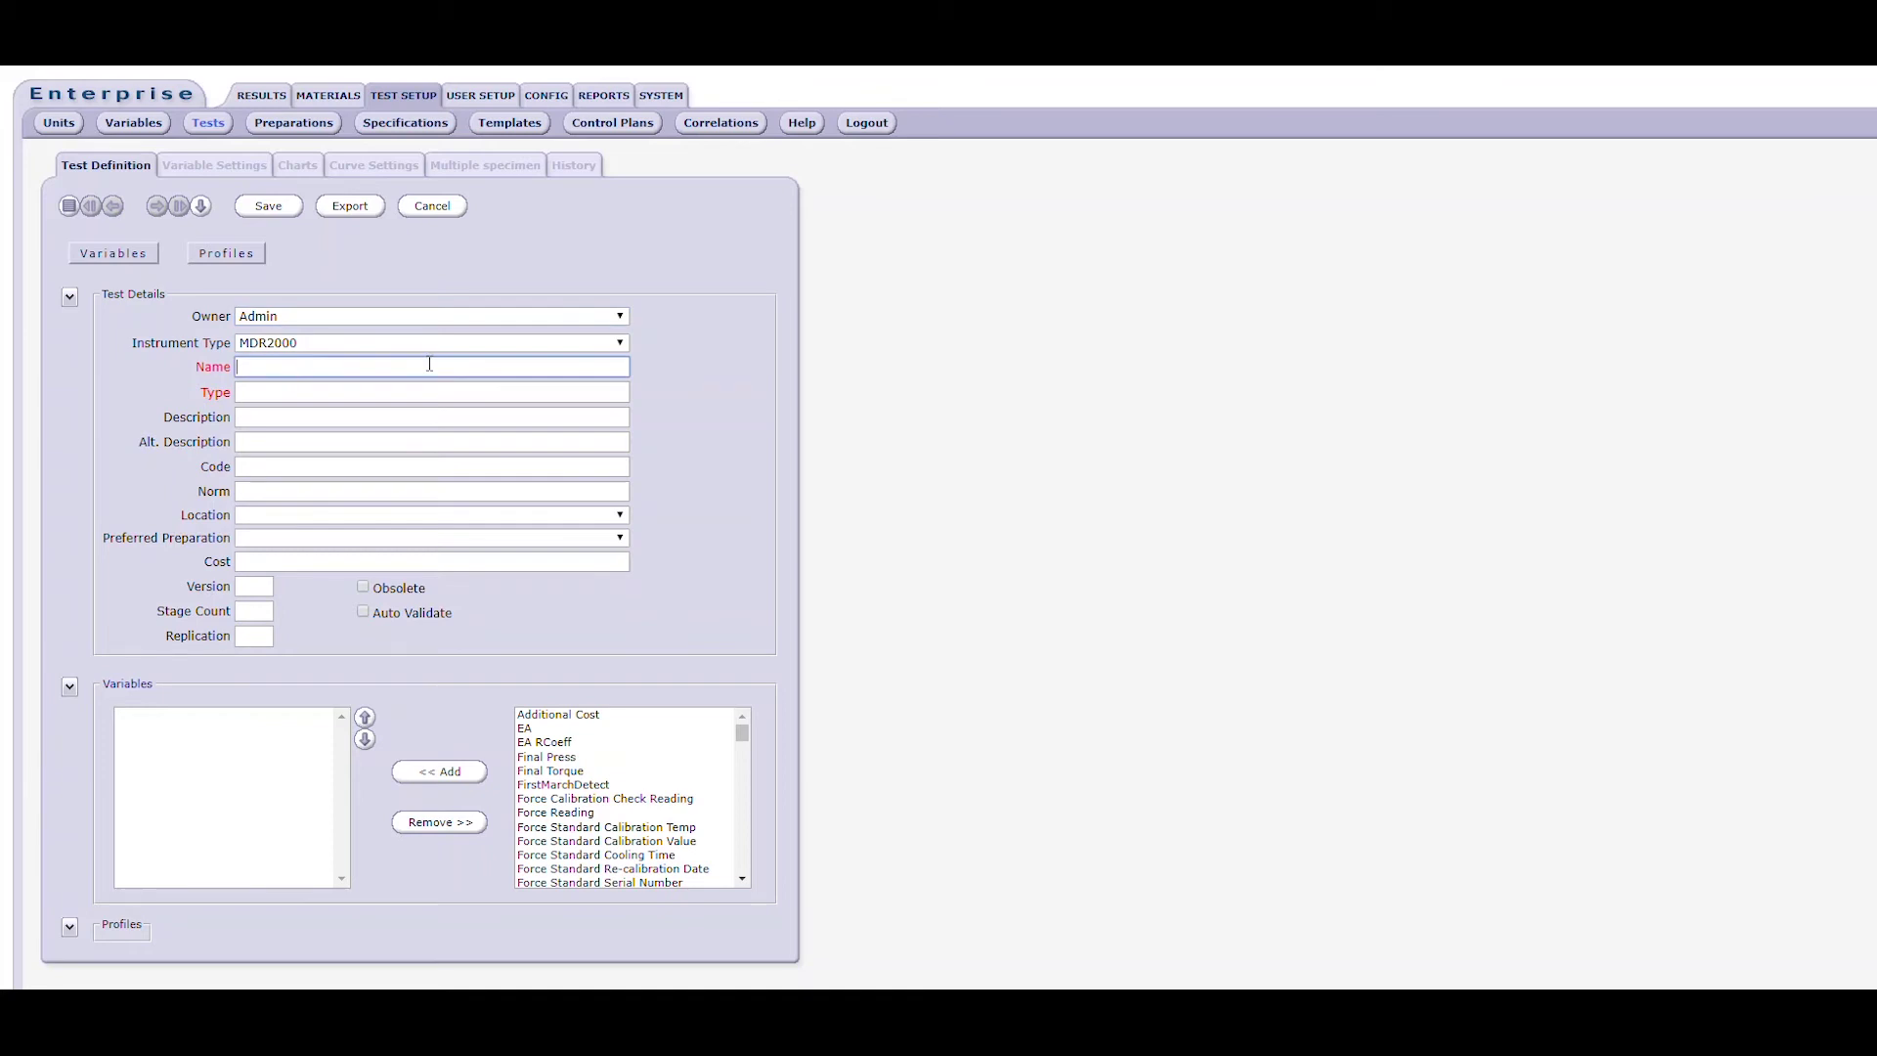
text(Cure)
key(Tab)
text(Cure)
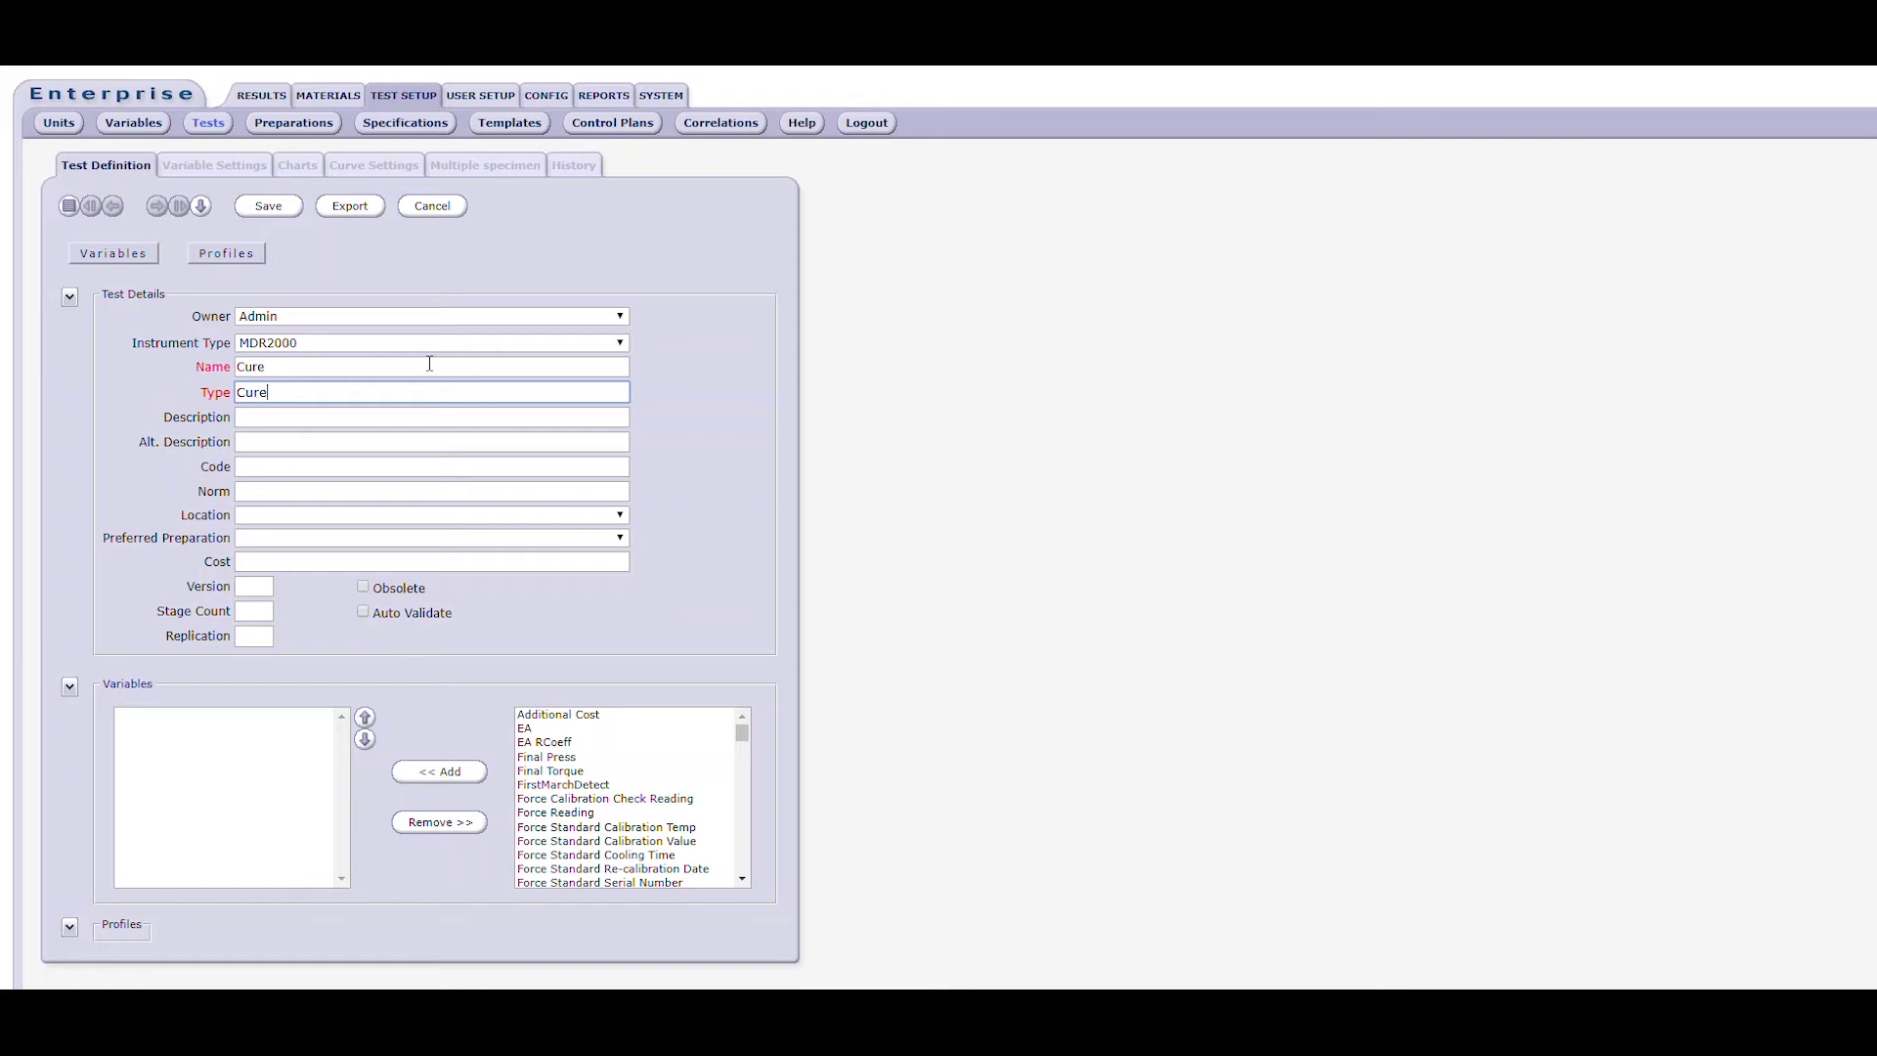
key(Tab)
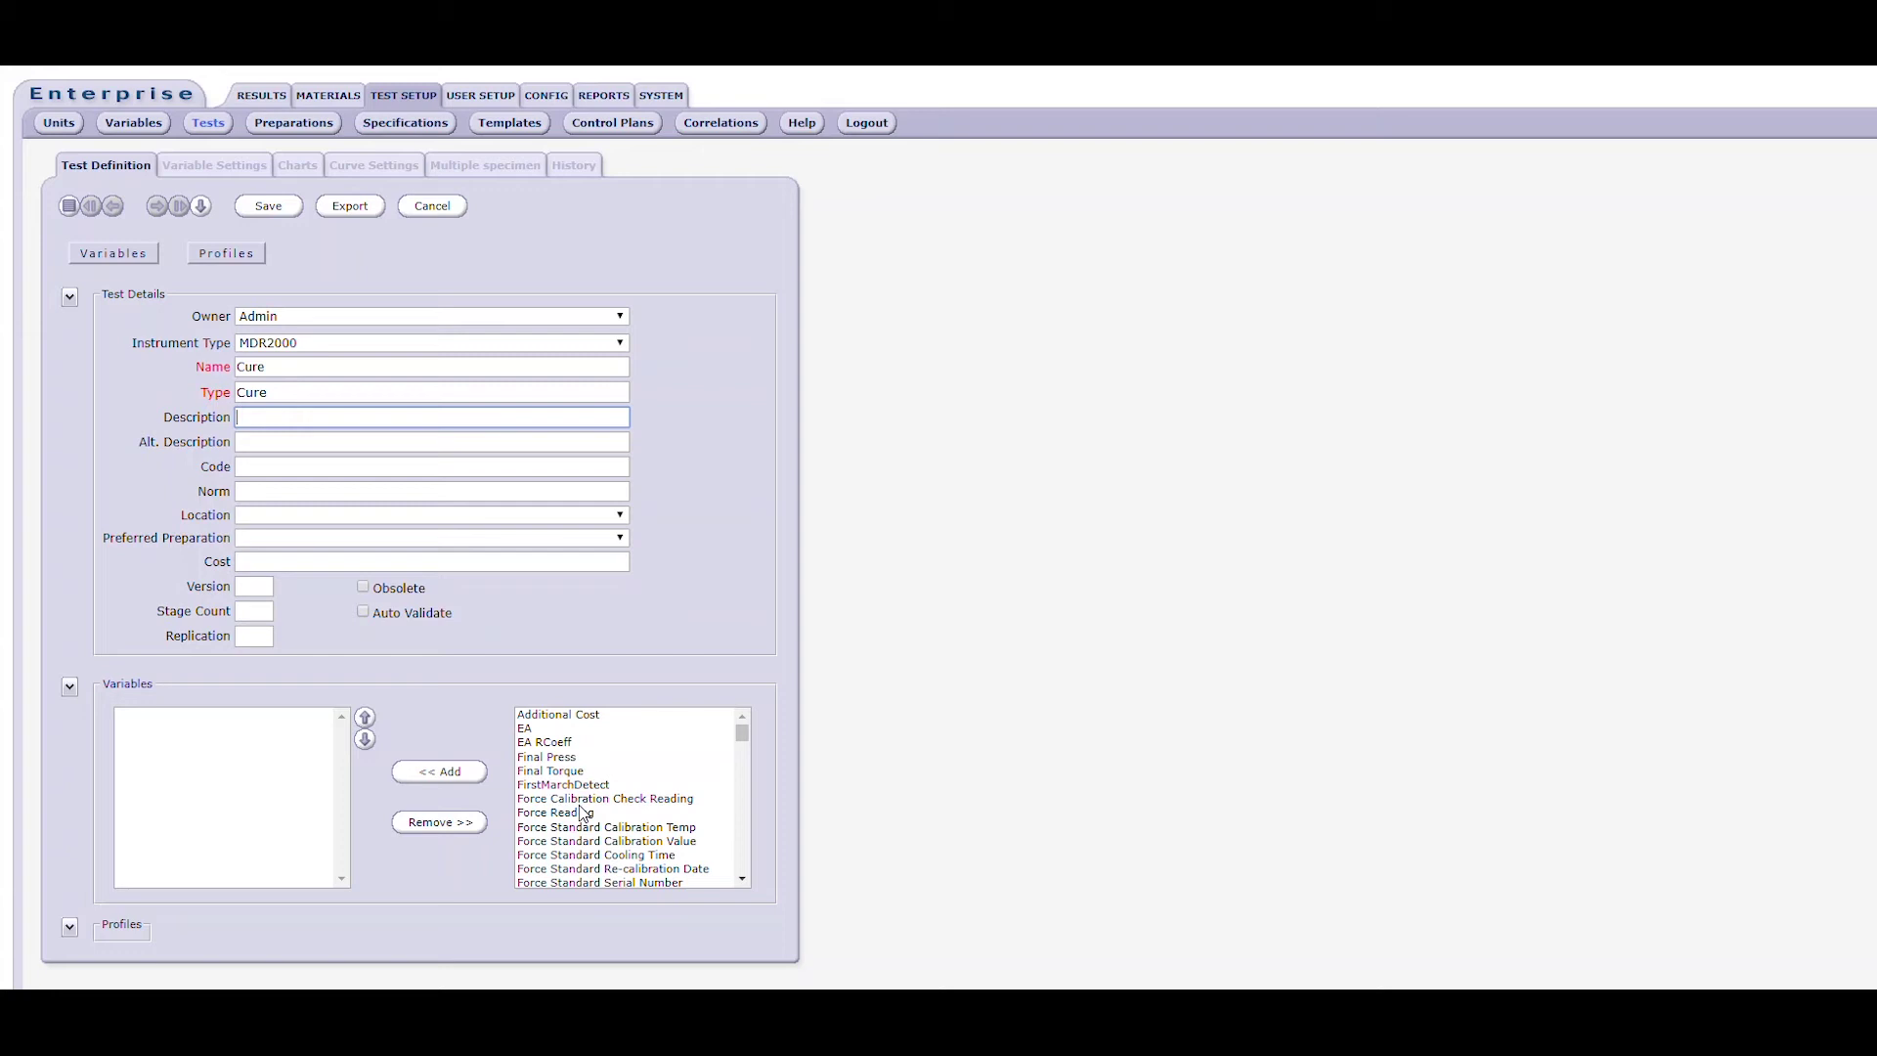
Add Additional Cost to the test's variables, then remove it again
click(559, 714)
click(440, 772)
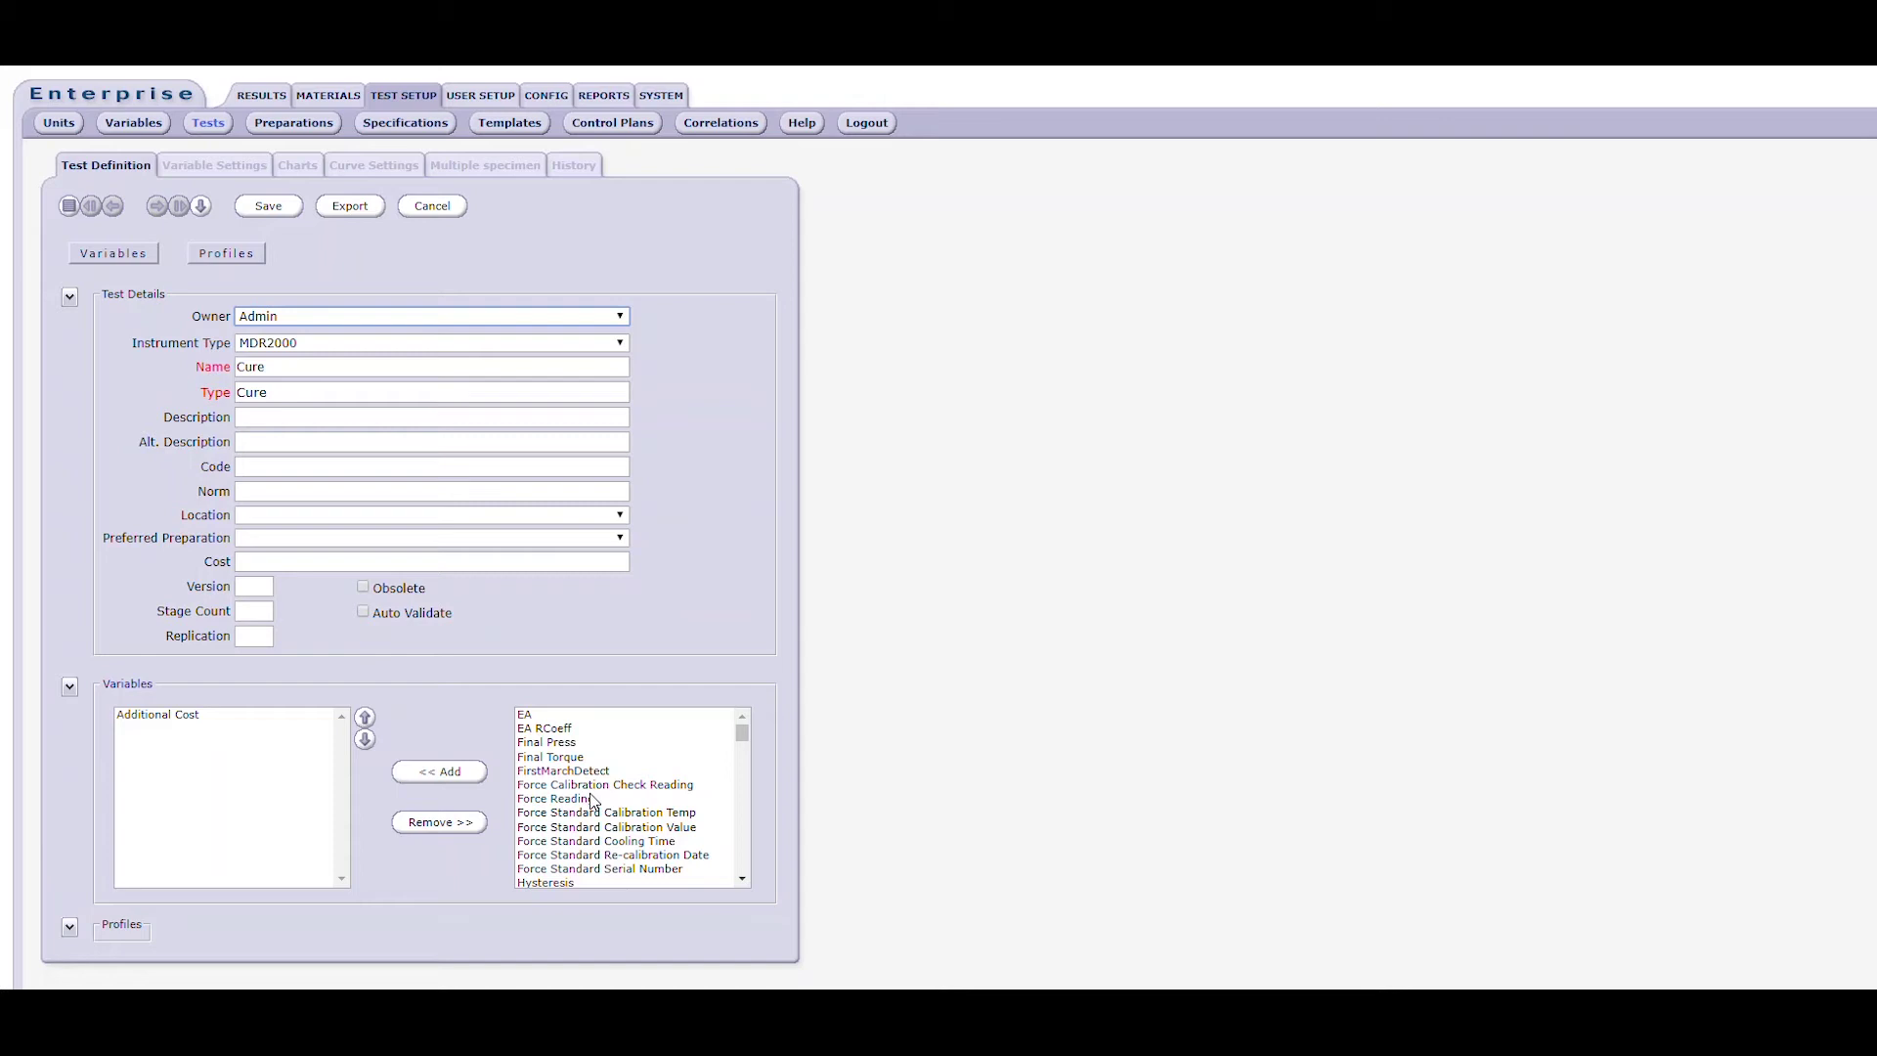
click(195, 717)
click(442, 824)
Add Lower Temp, then March Max through Max Rate, to the test's variables
scroll(613, 818, down, 10)
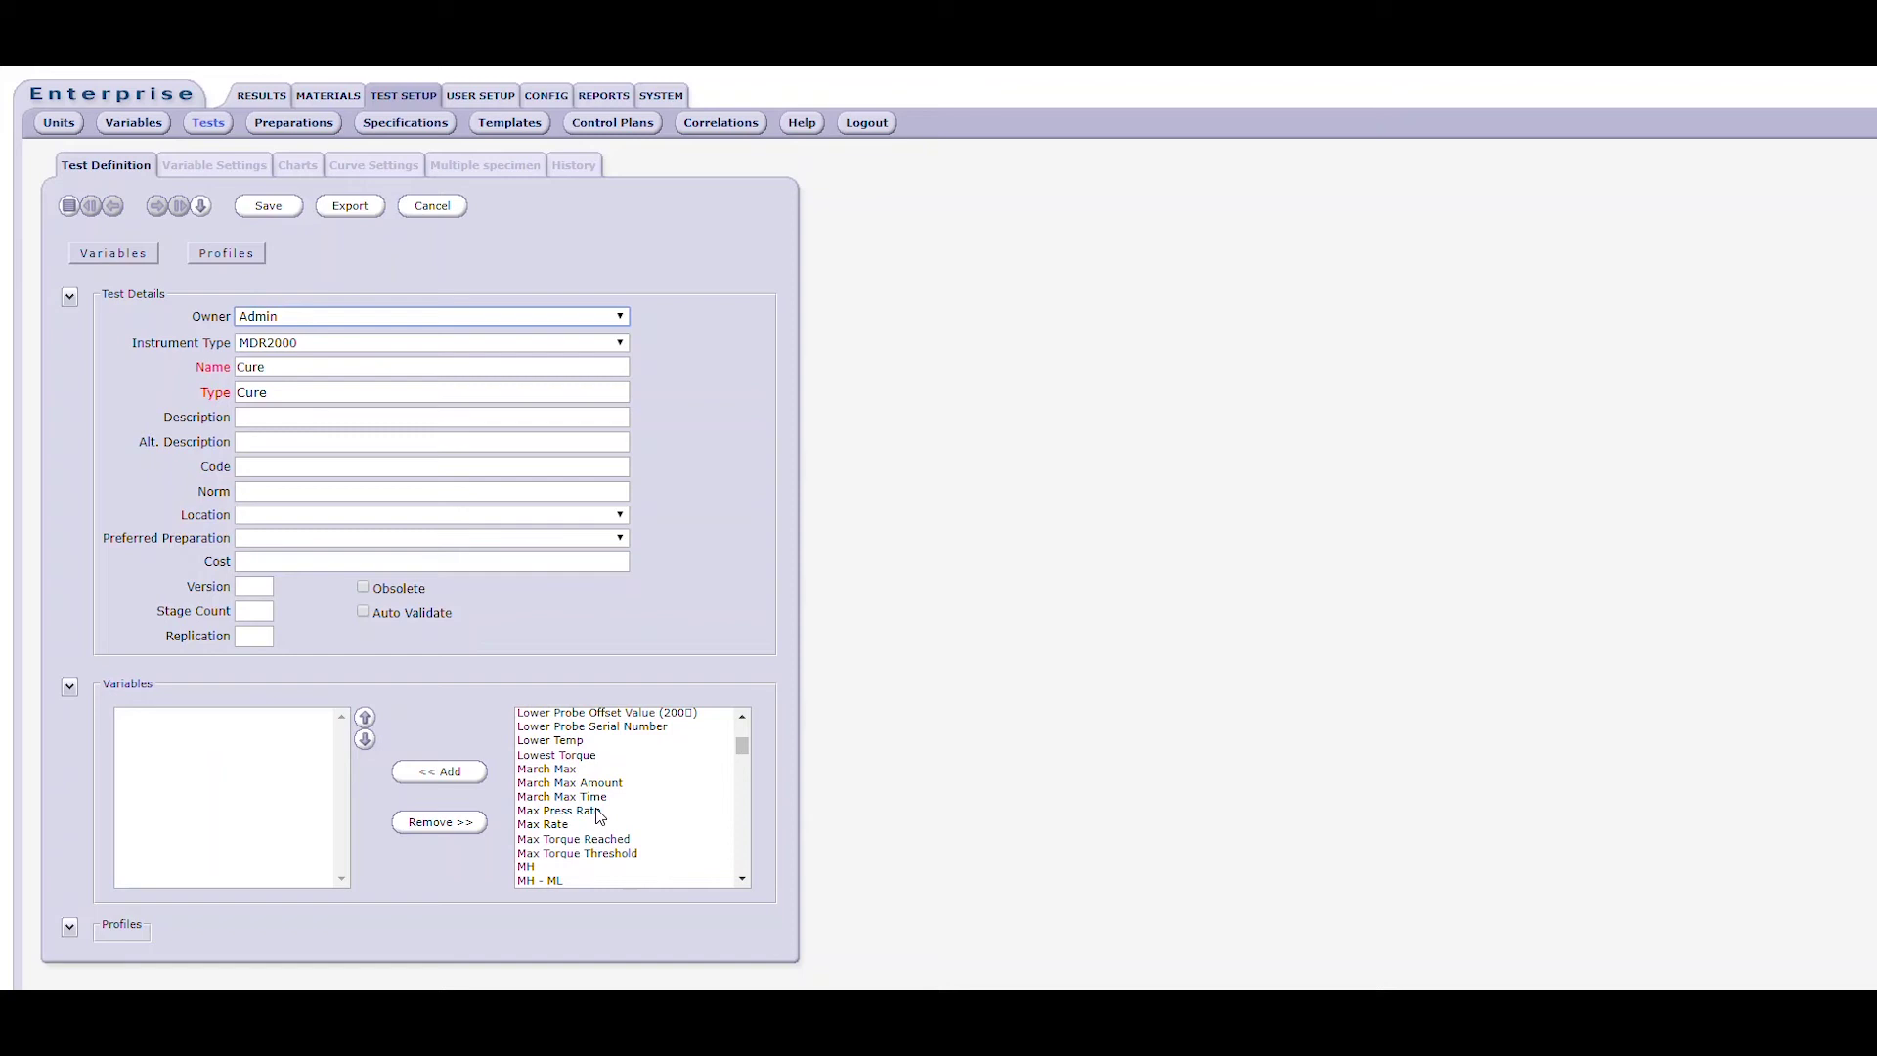
click(565, 757)
click(559, 741)
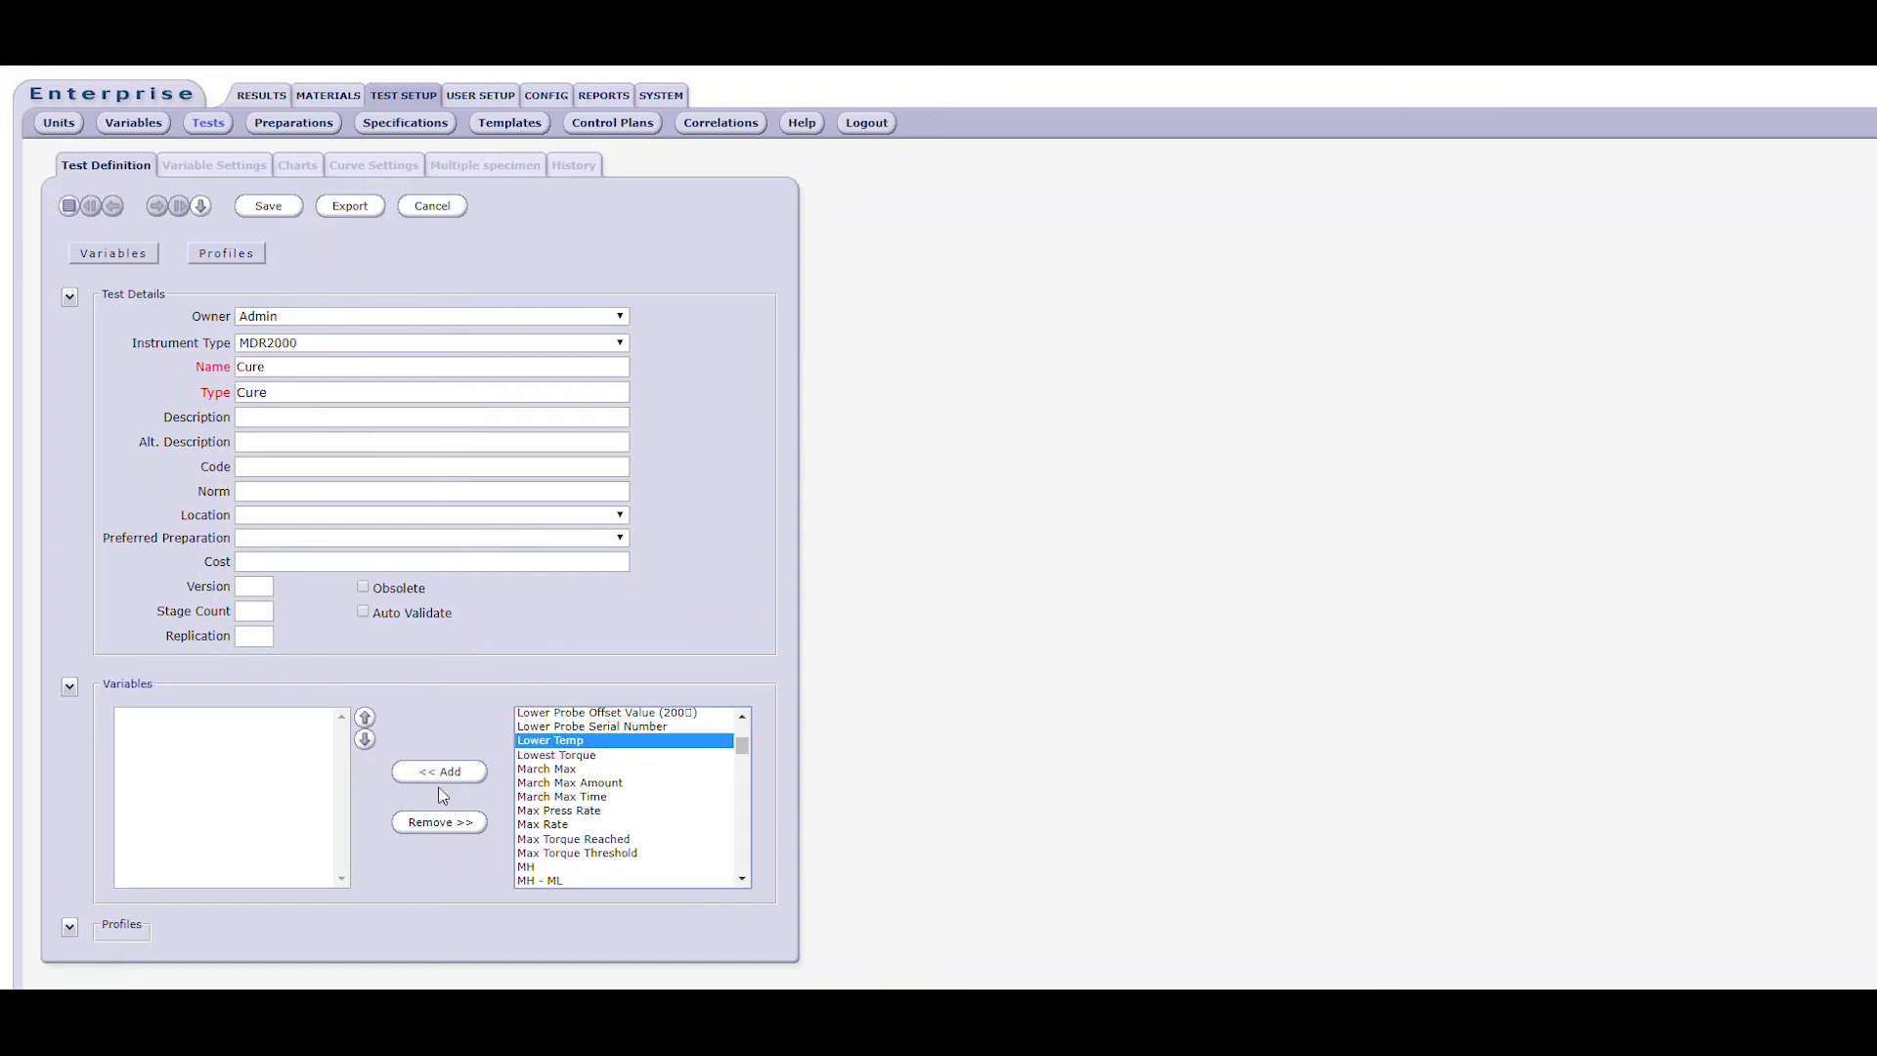
click(450, 775)
click(554, 759)
shift+click(566, 810)
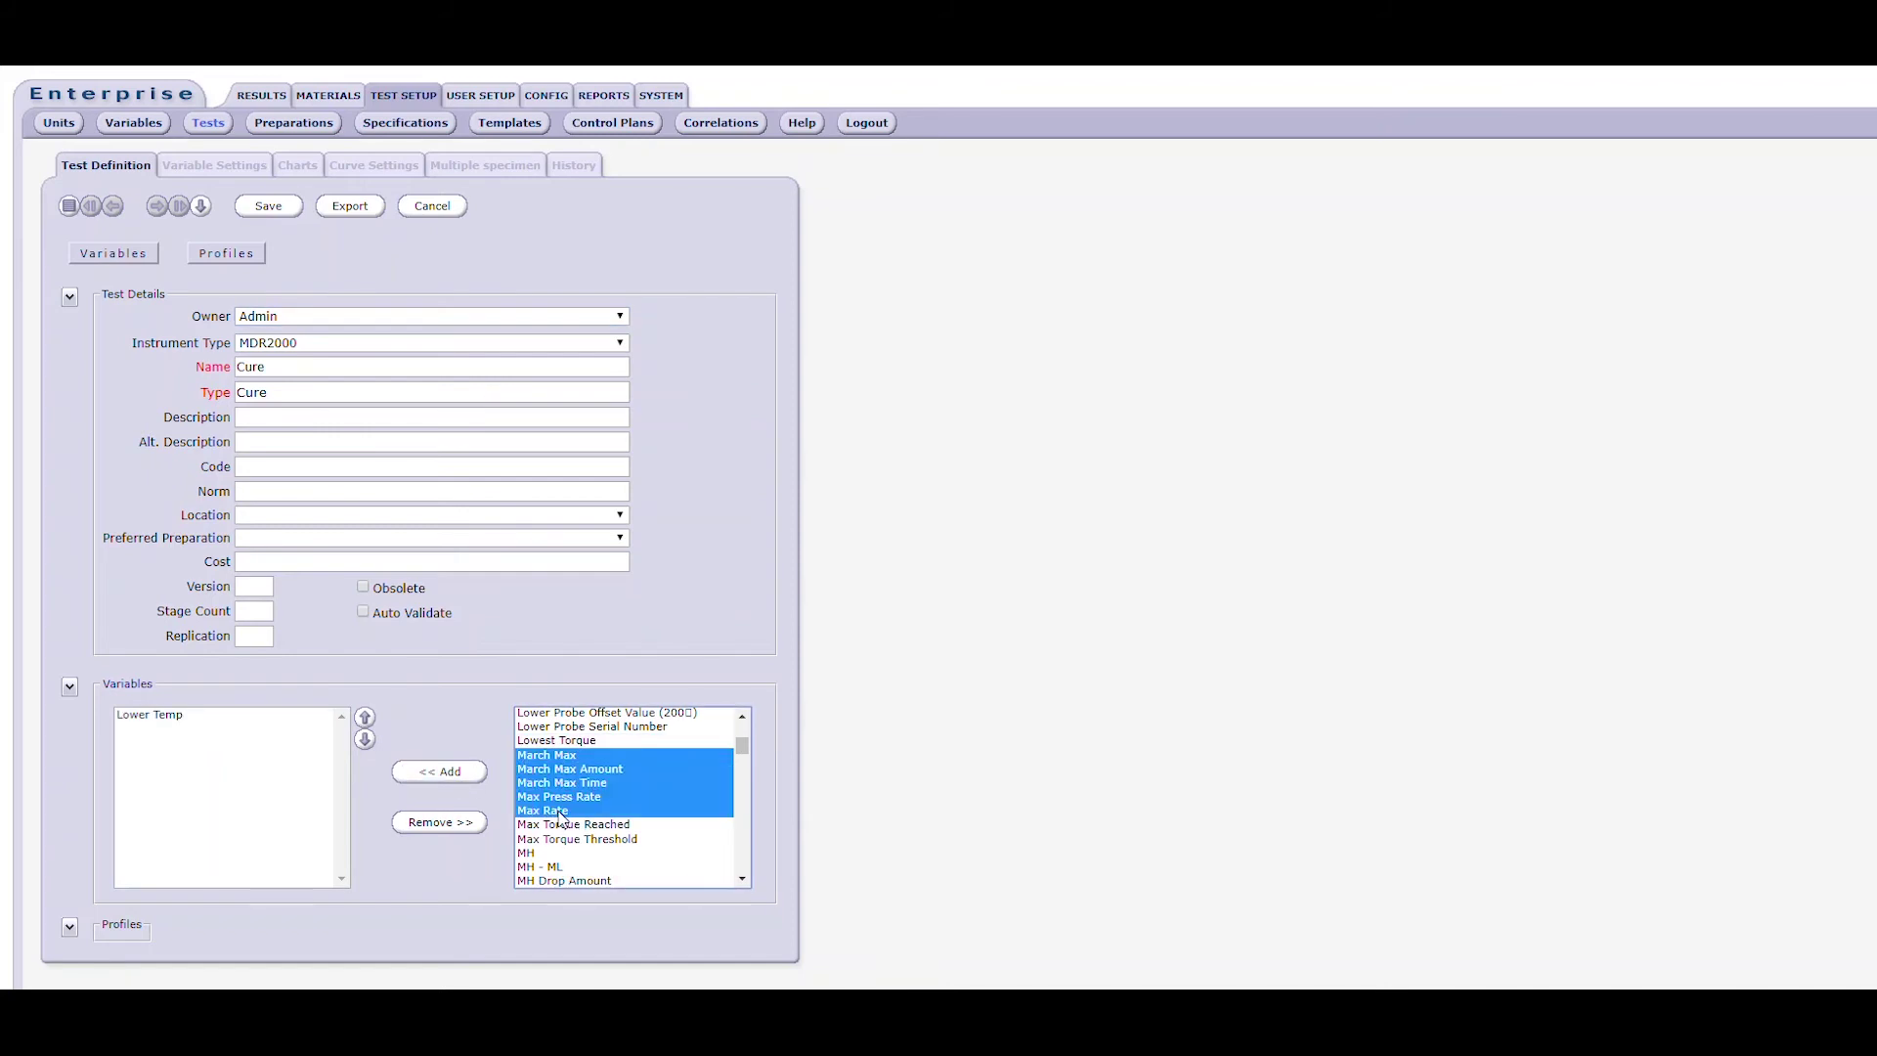
click(464, 773)
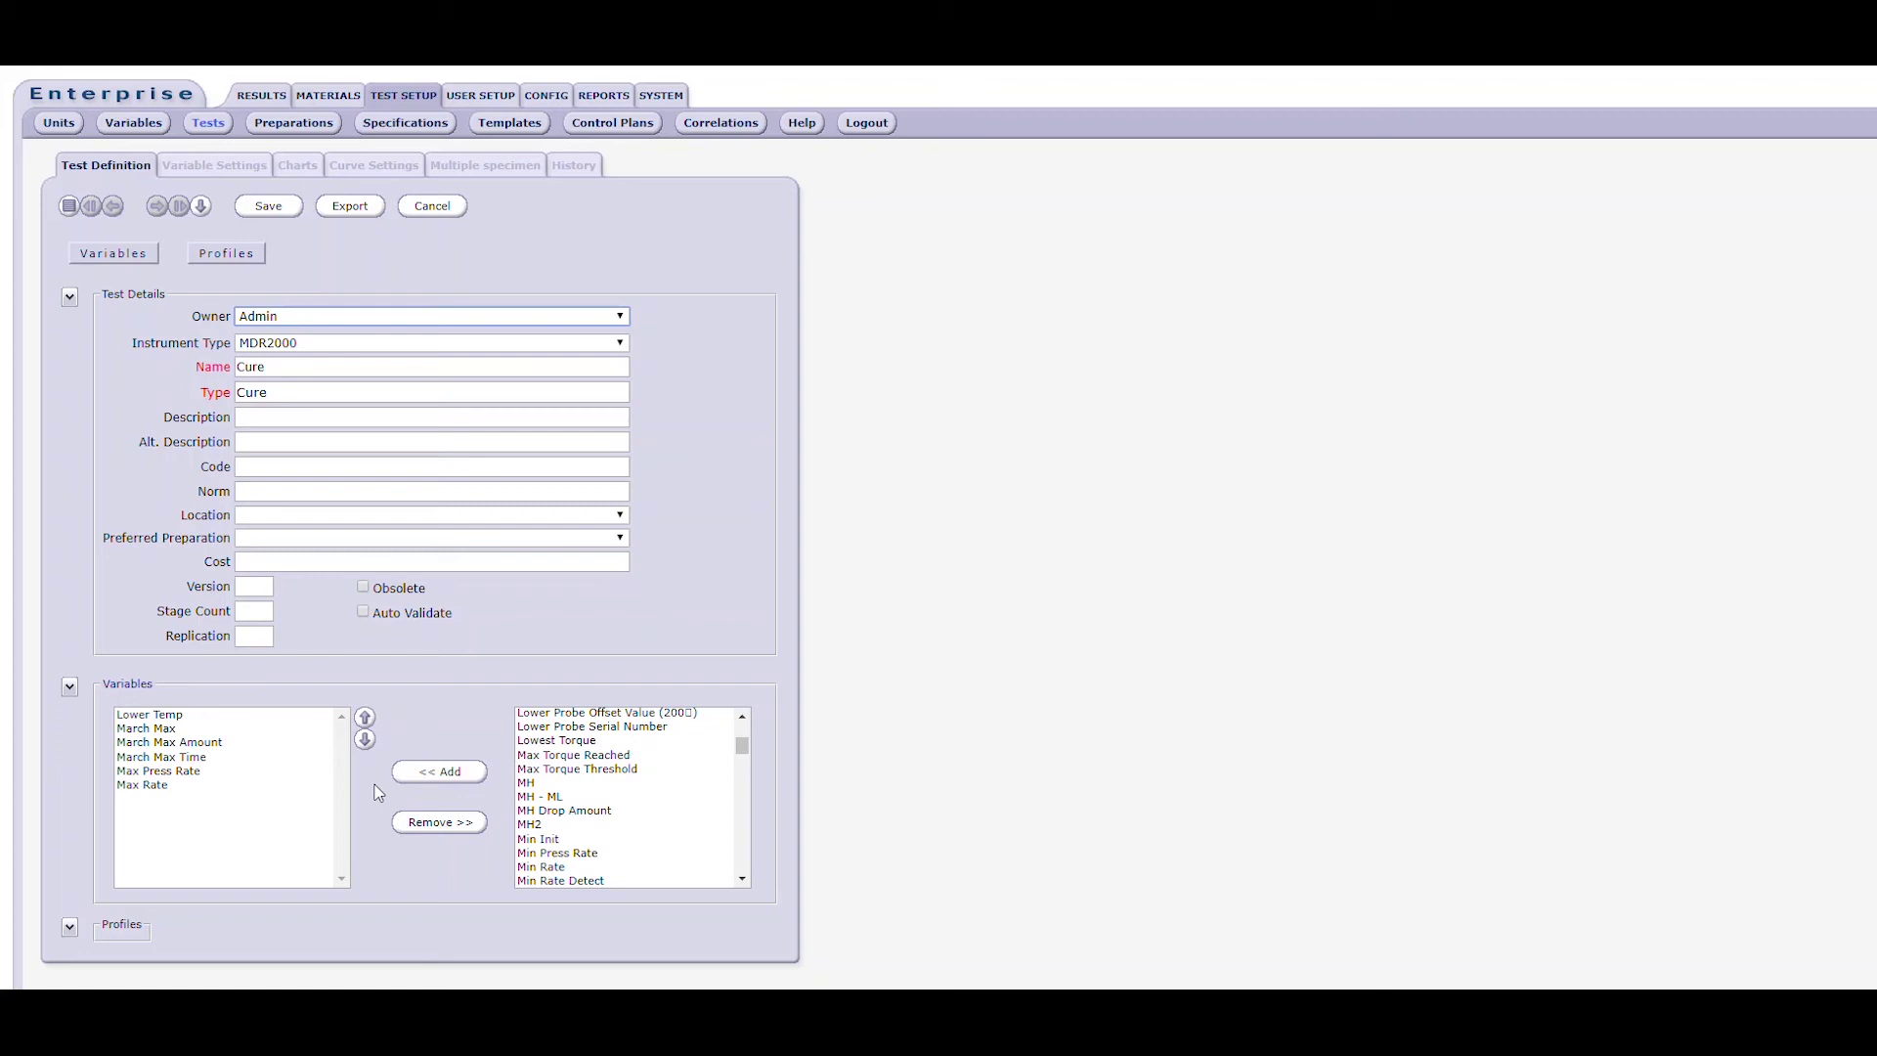
Save the Cure test and return to its Test Definition details
click(280, 212)
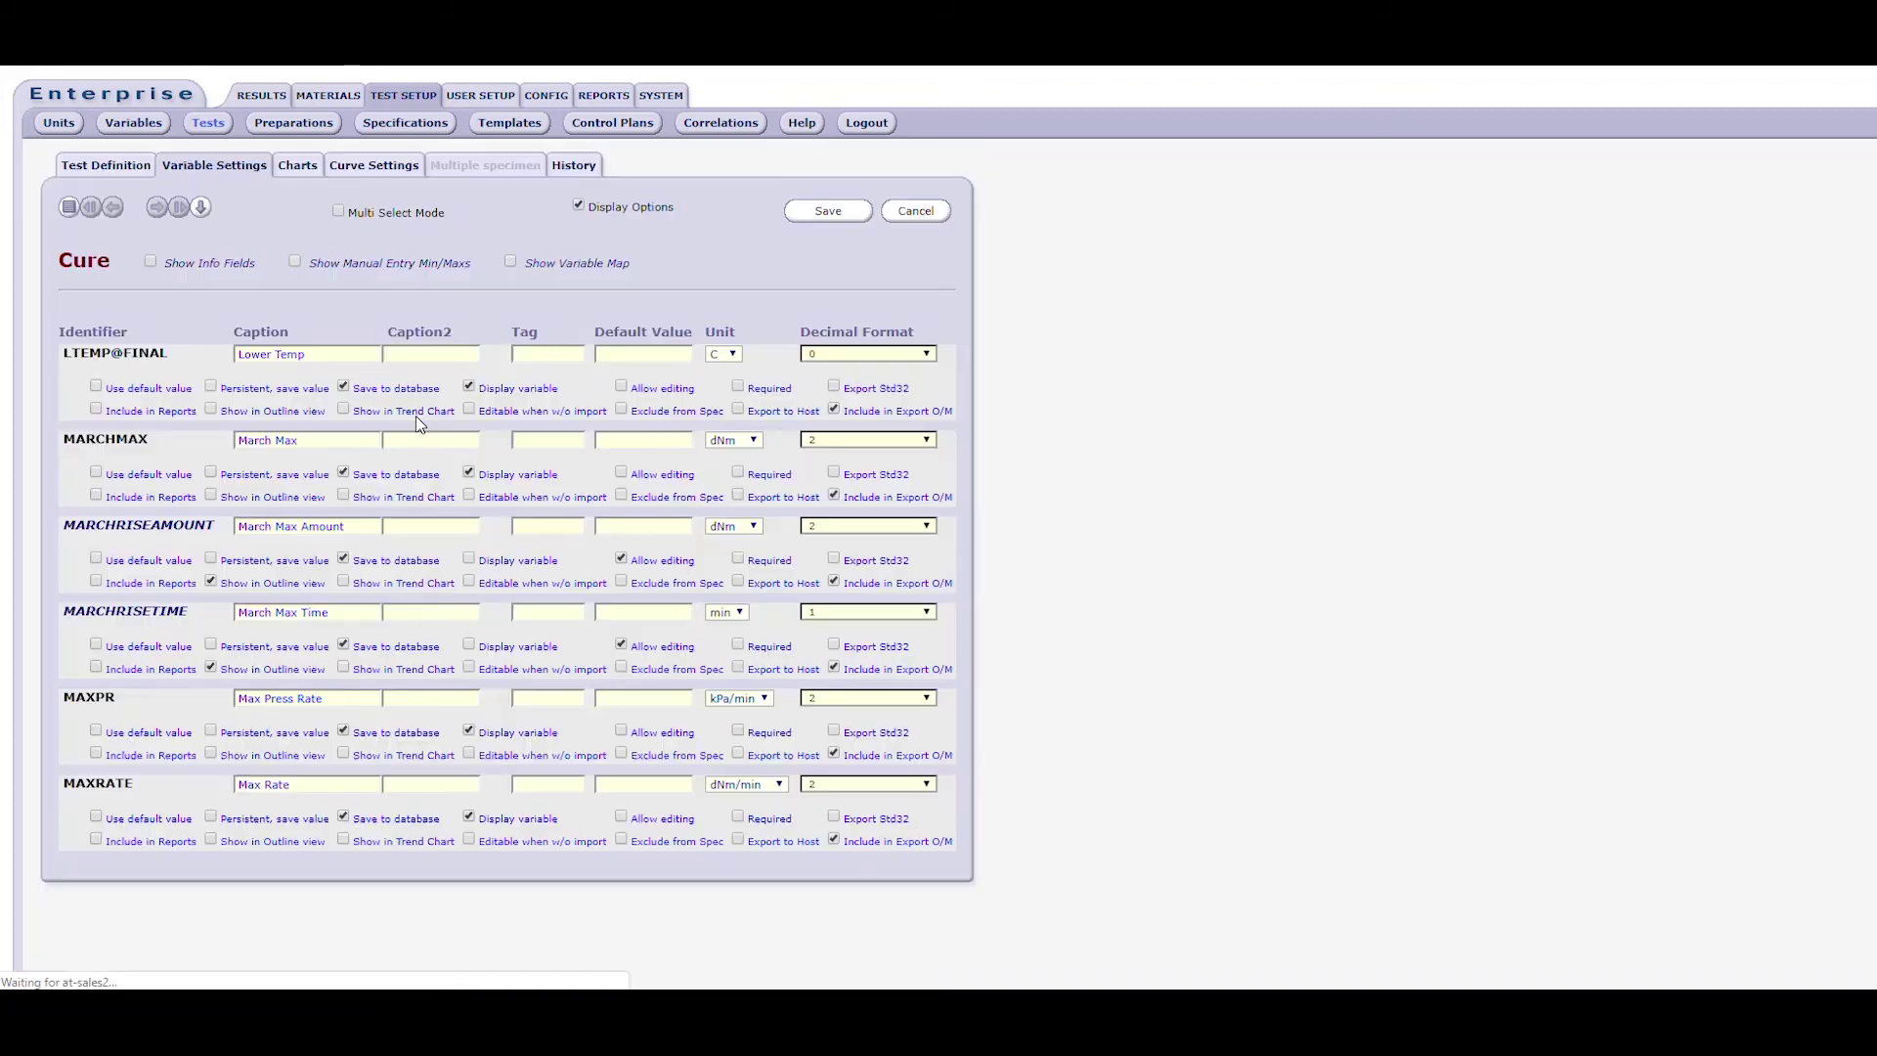
click(98, 166)
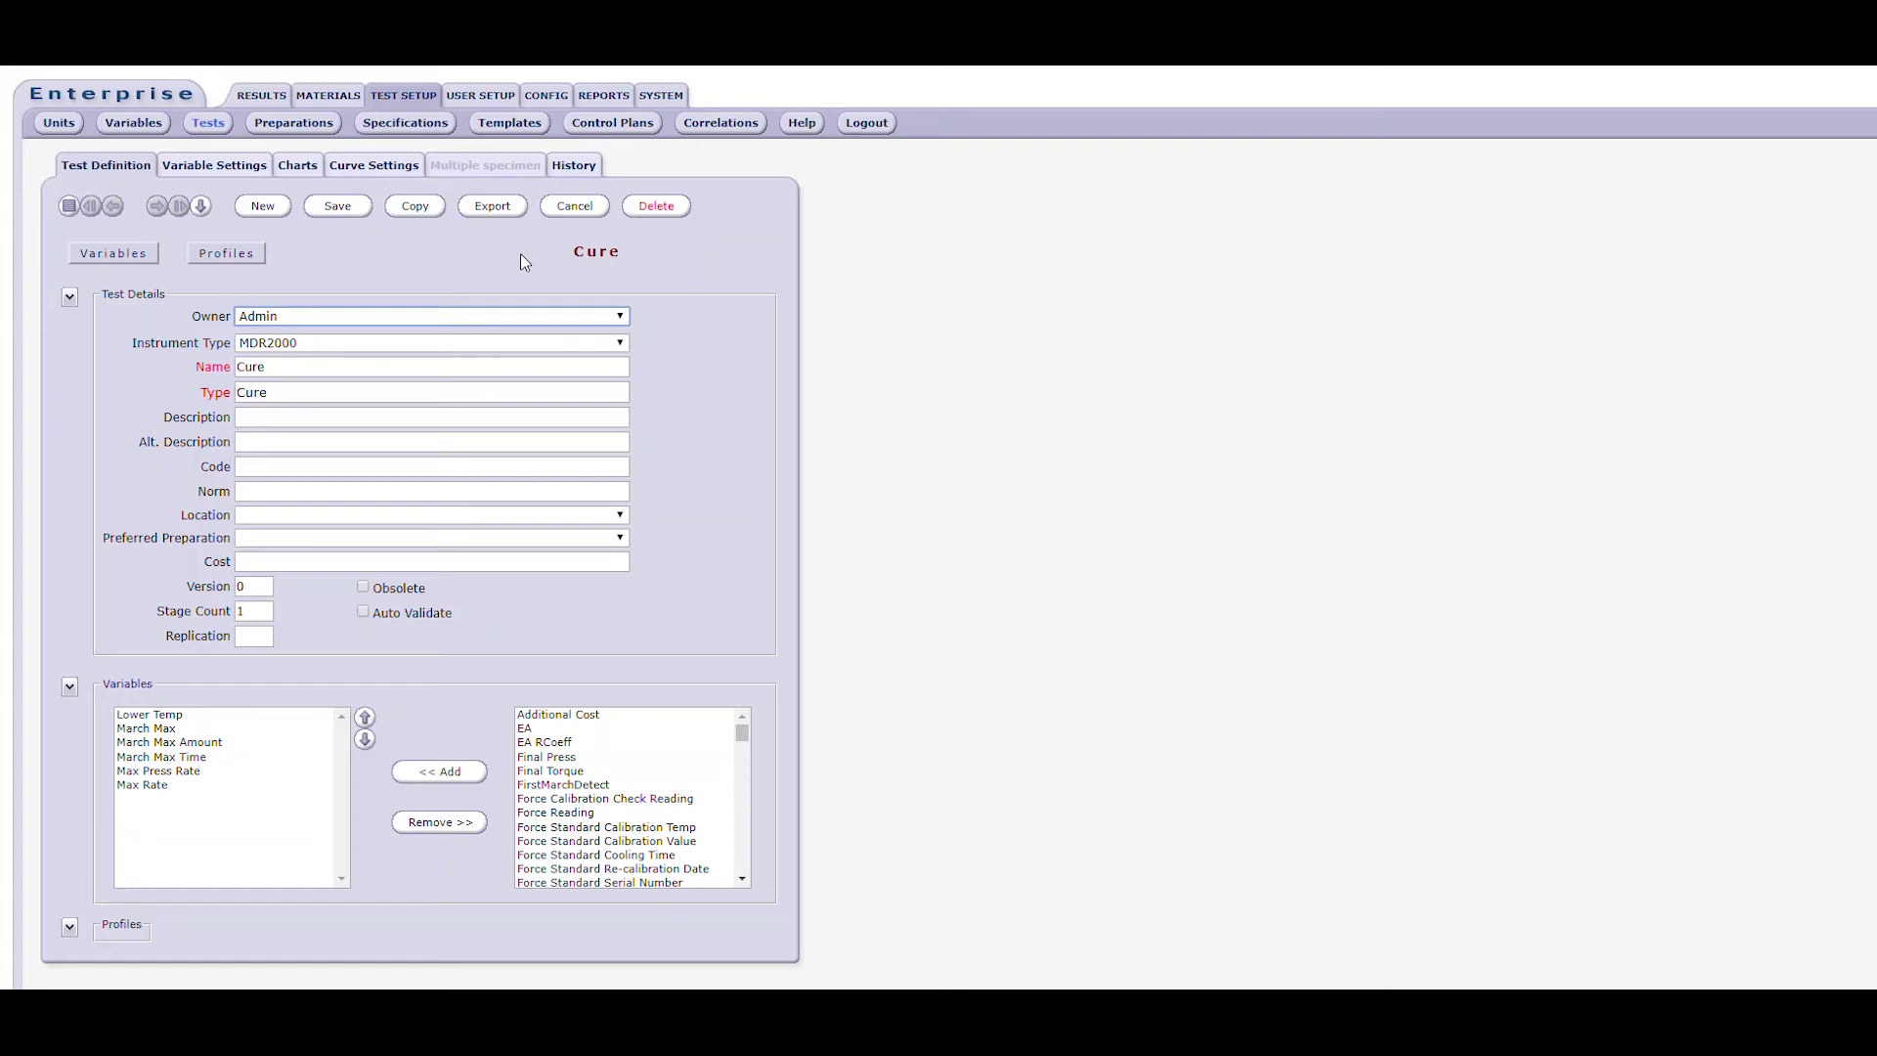
In Variable Settings, tick Display variable for Lower Temp (LTEMP@FINAL)
click(225, 167)
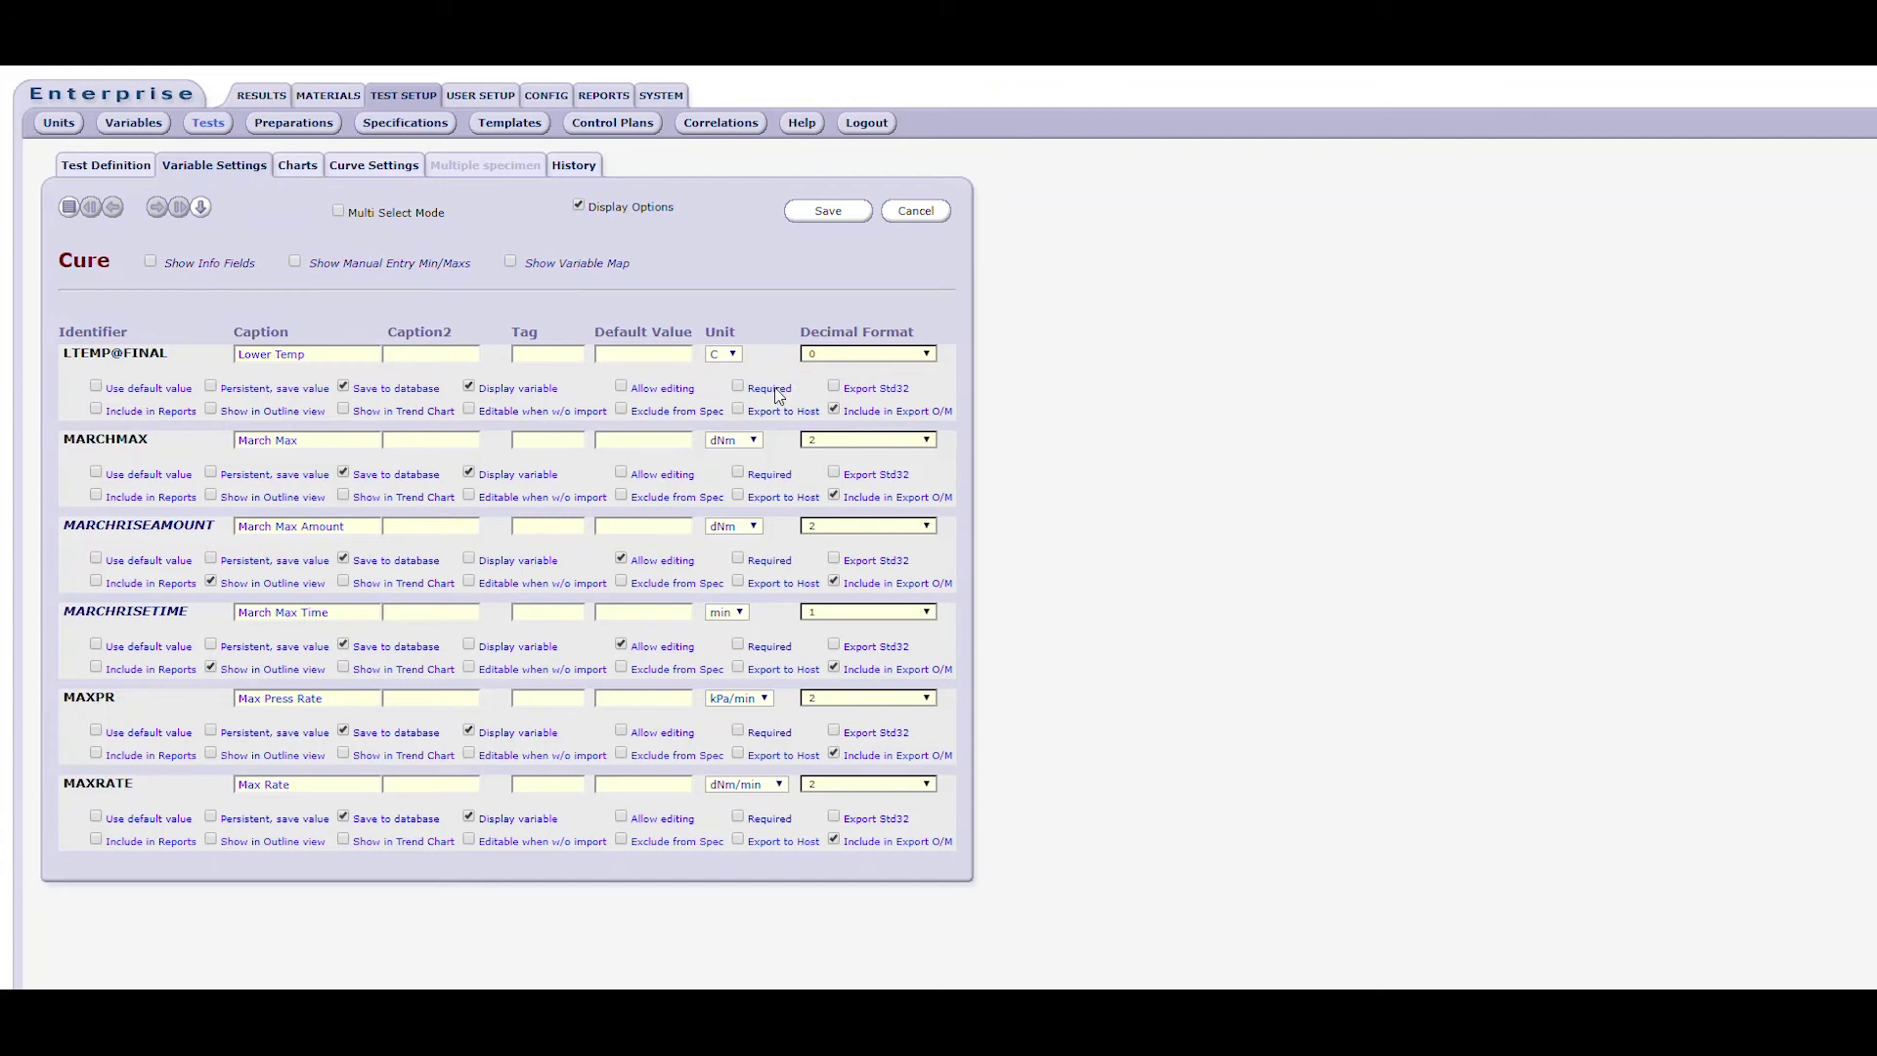
click(469, 386)
key(Tab)
click(929, 355)
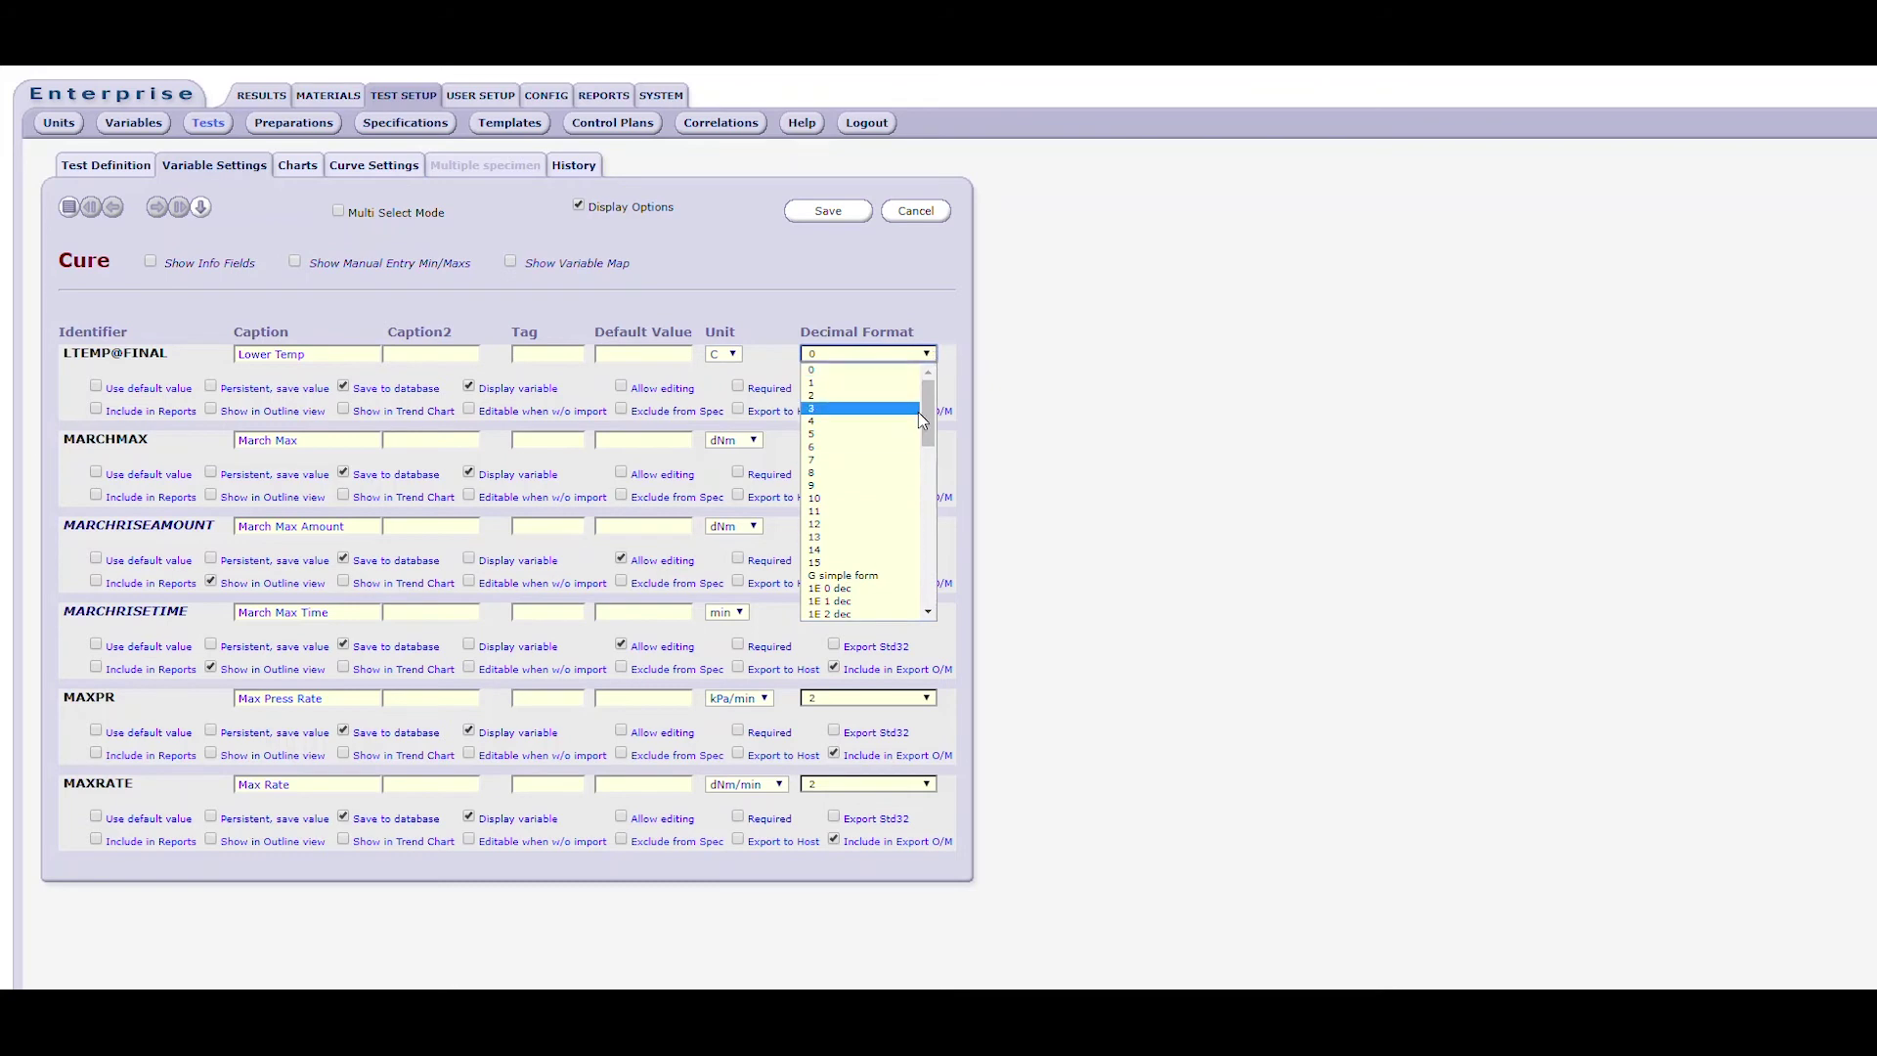
mouse_move(926, 413)
mouse_down()
mouse_move(939, 524)
mouse_move(929, 391)
mouse_up()
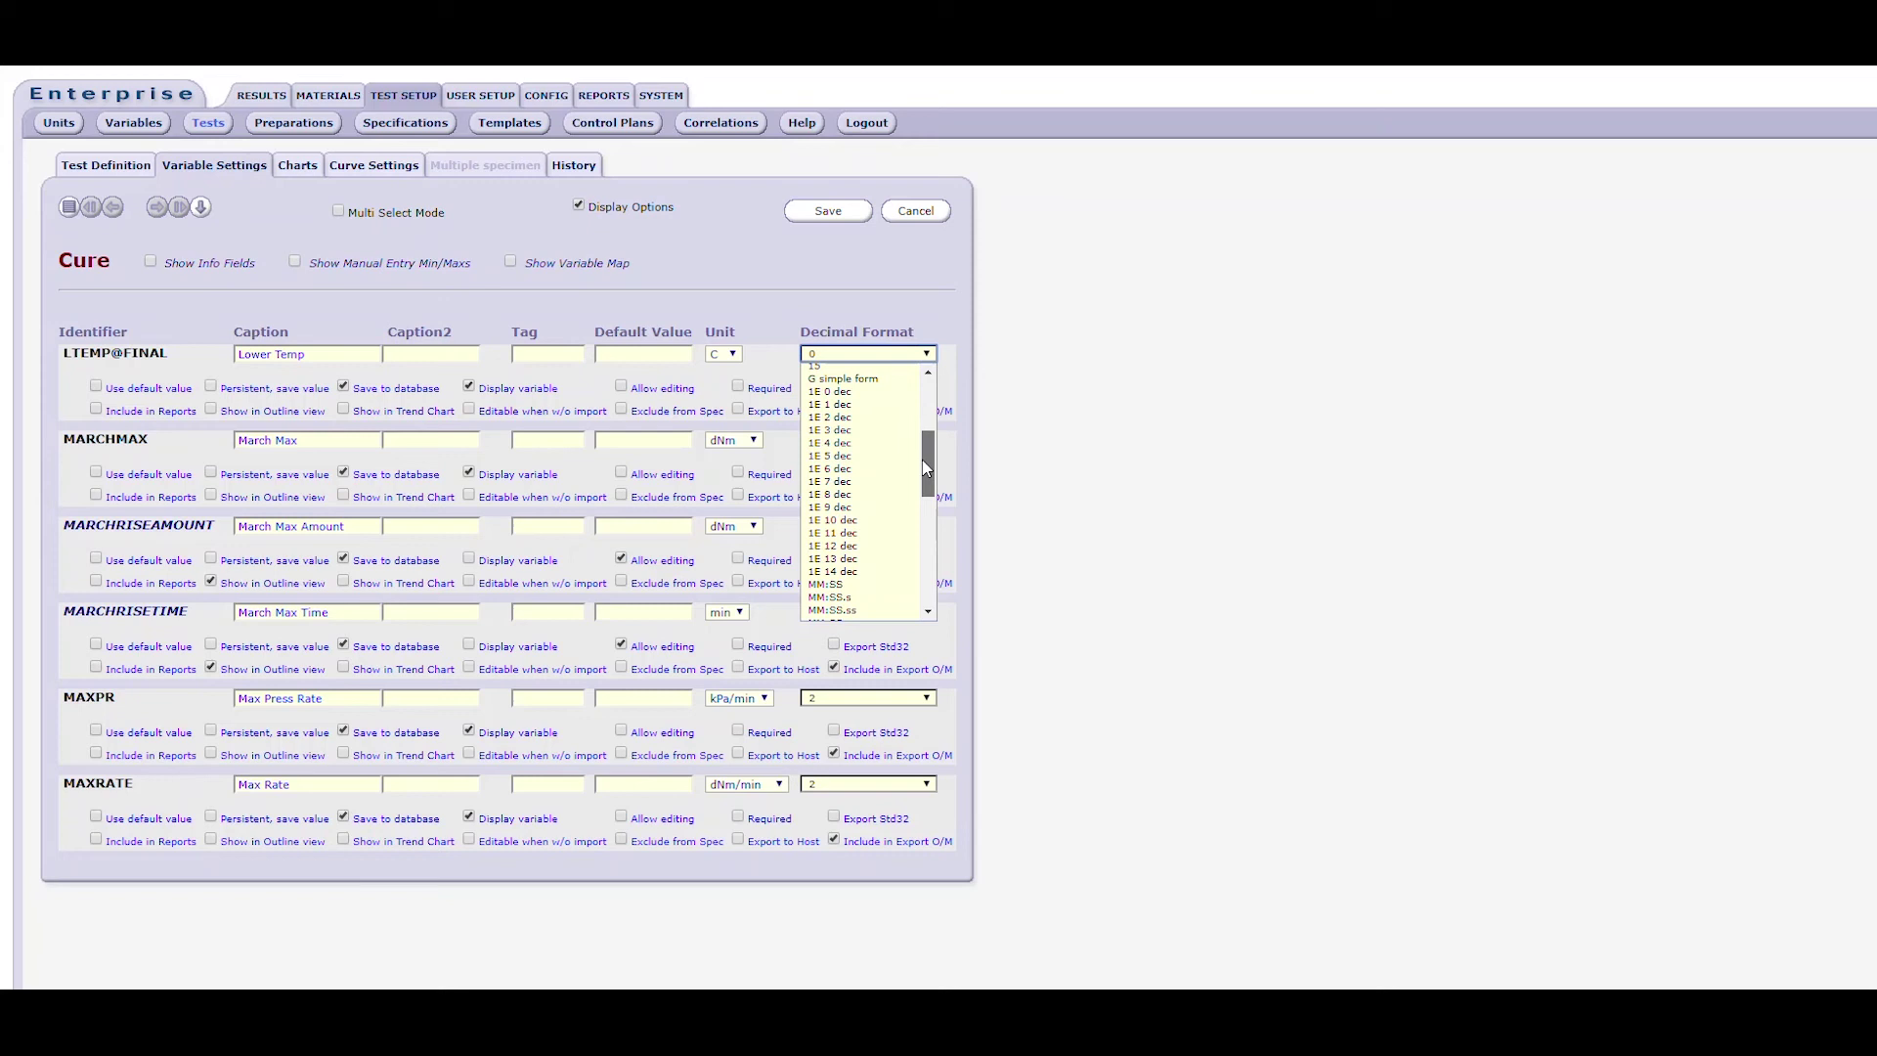
click(816, 376)
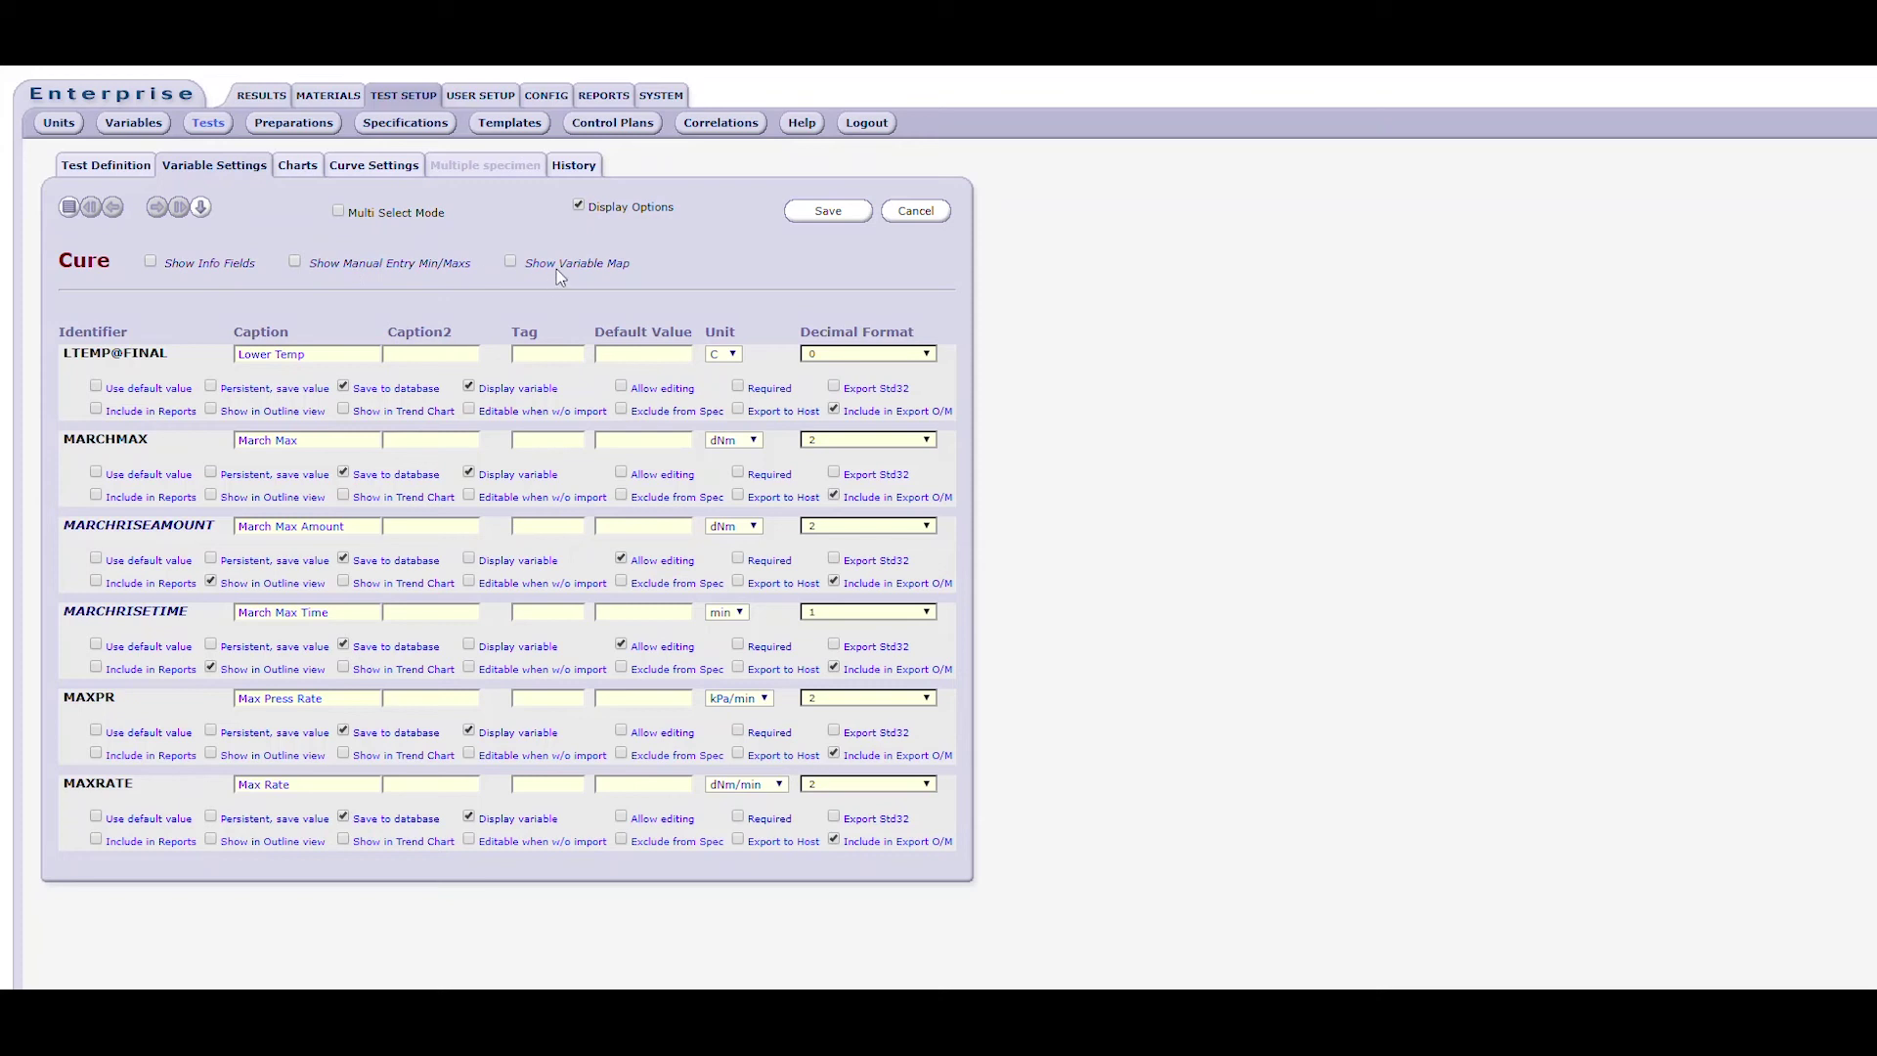
Review the Curve Settings, where all axis curves are None, then go to Charts
click(373, 168)
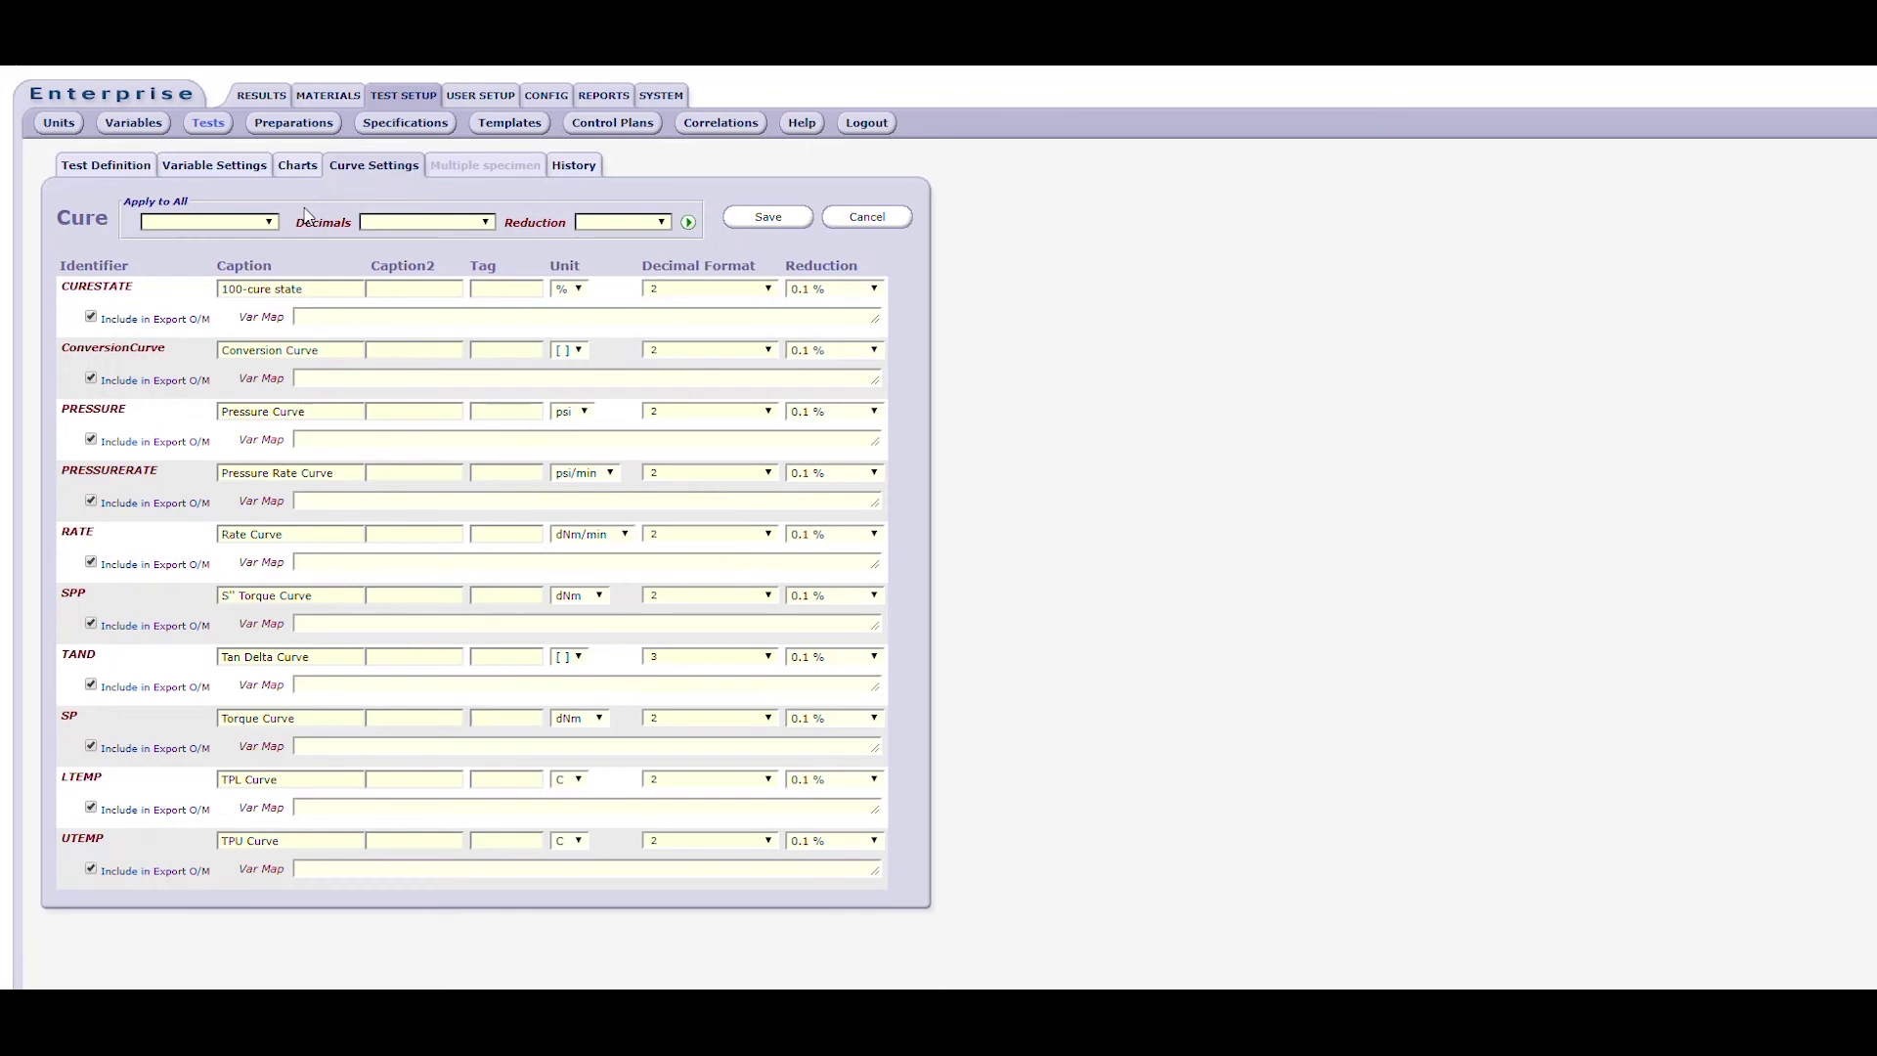
click(294, 167)
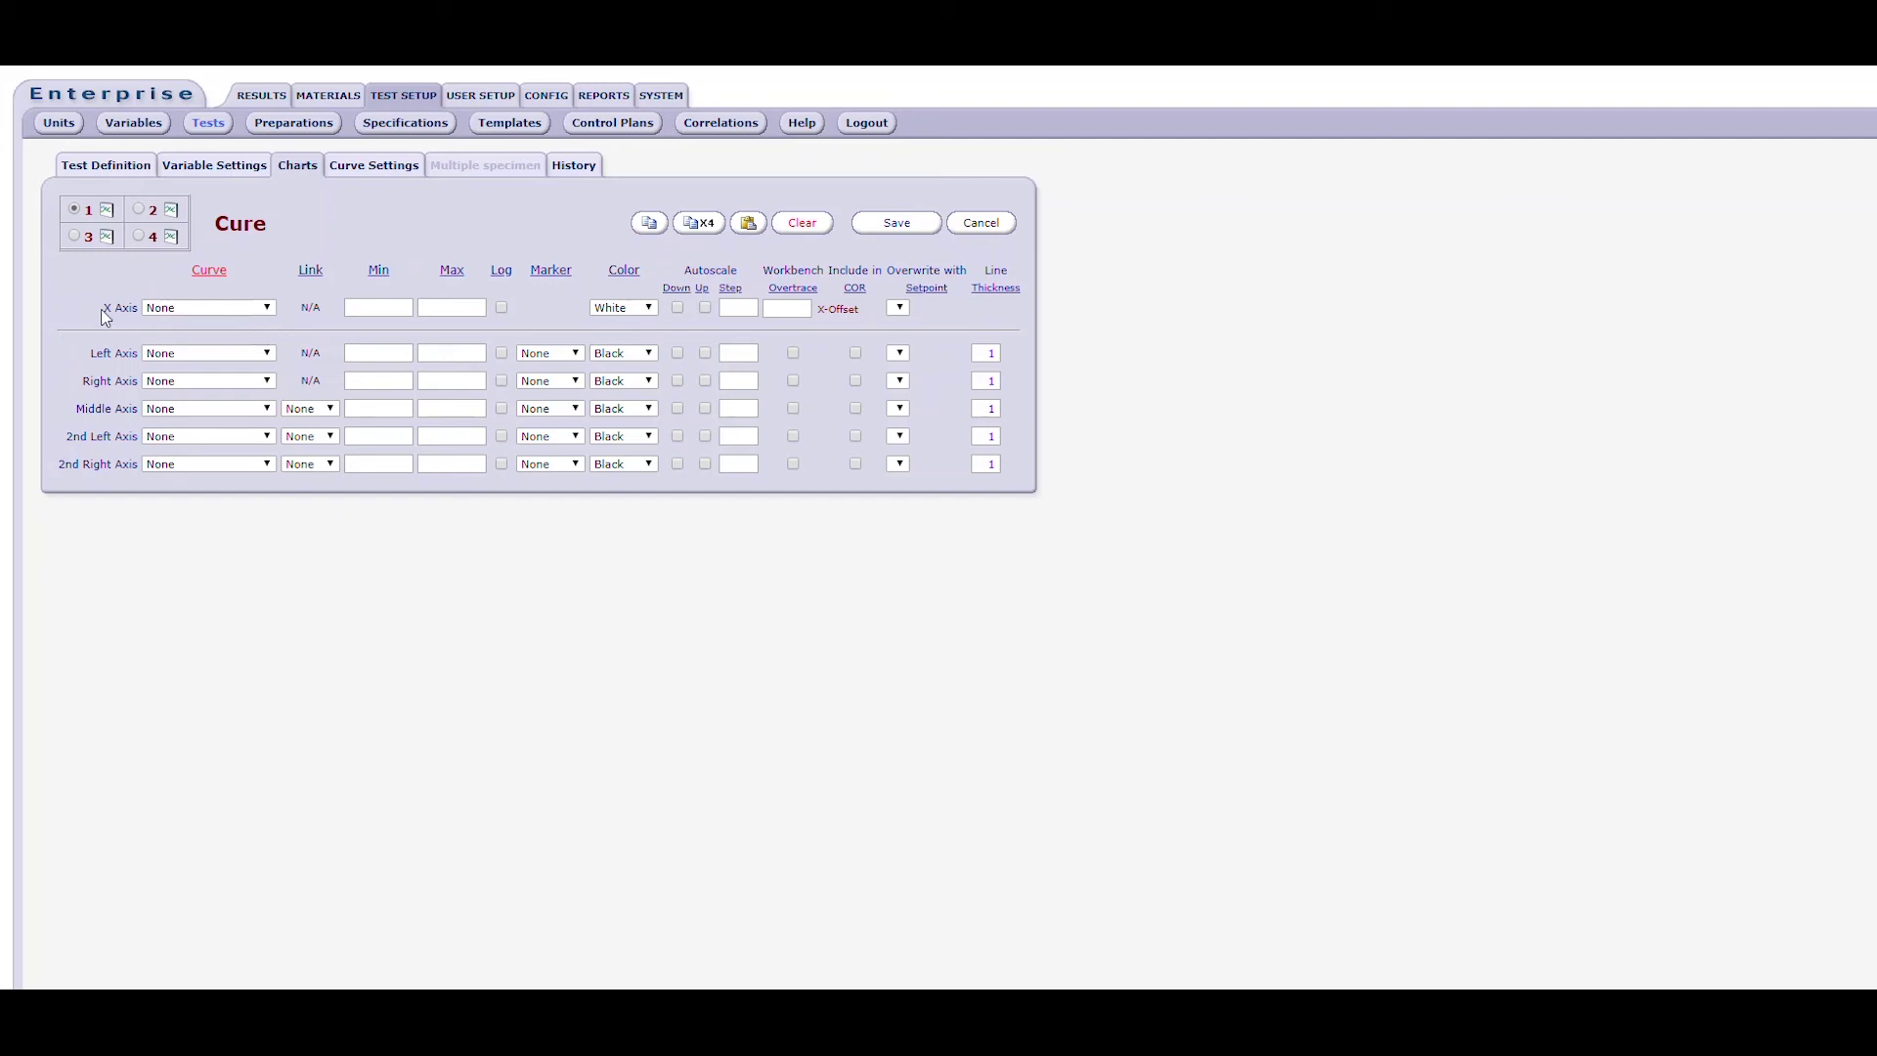
Select chart 2 and put Conversion Curve on its X axis, ranging 0.00 to 3.00
click(164, 308)
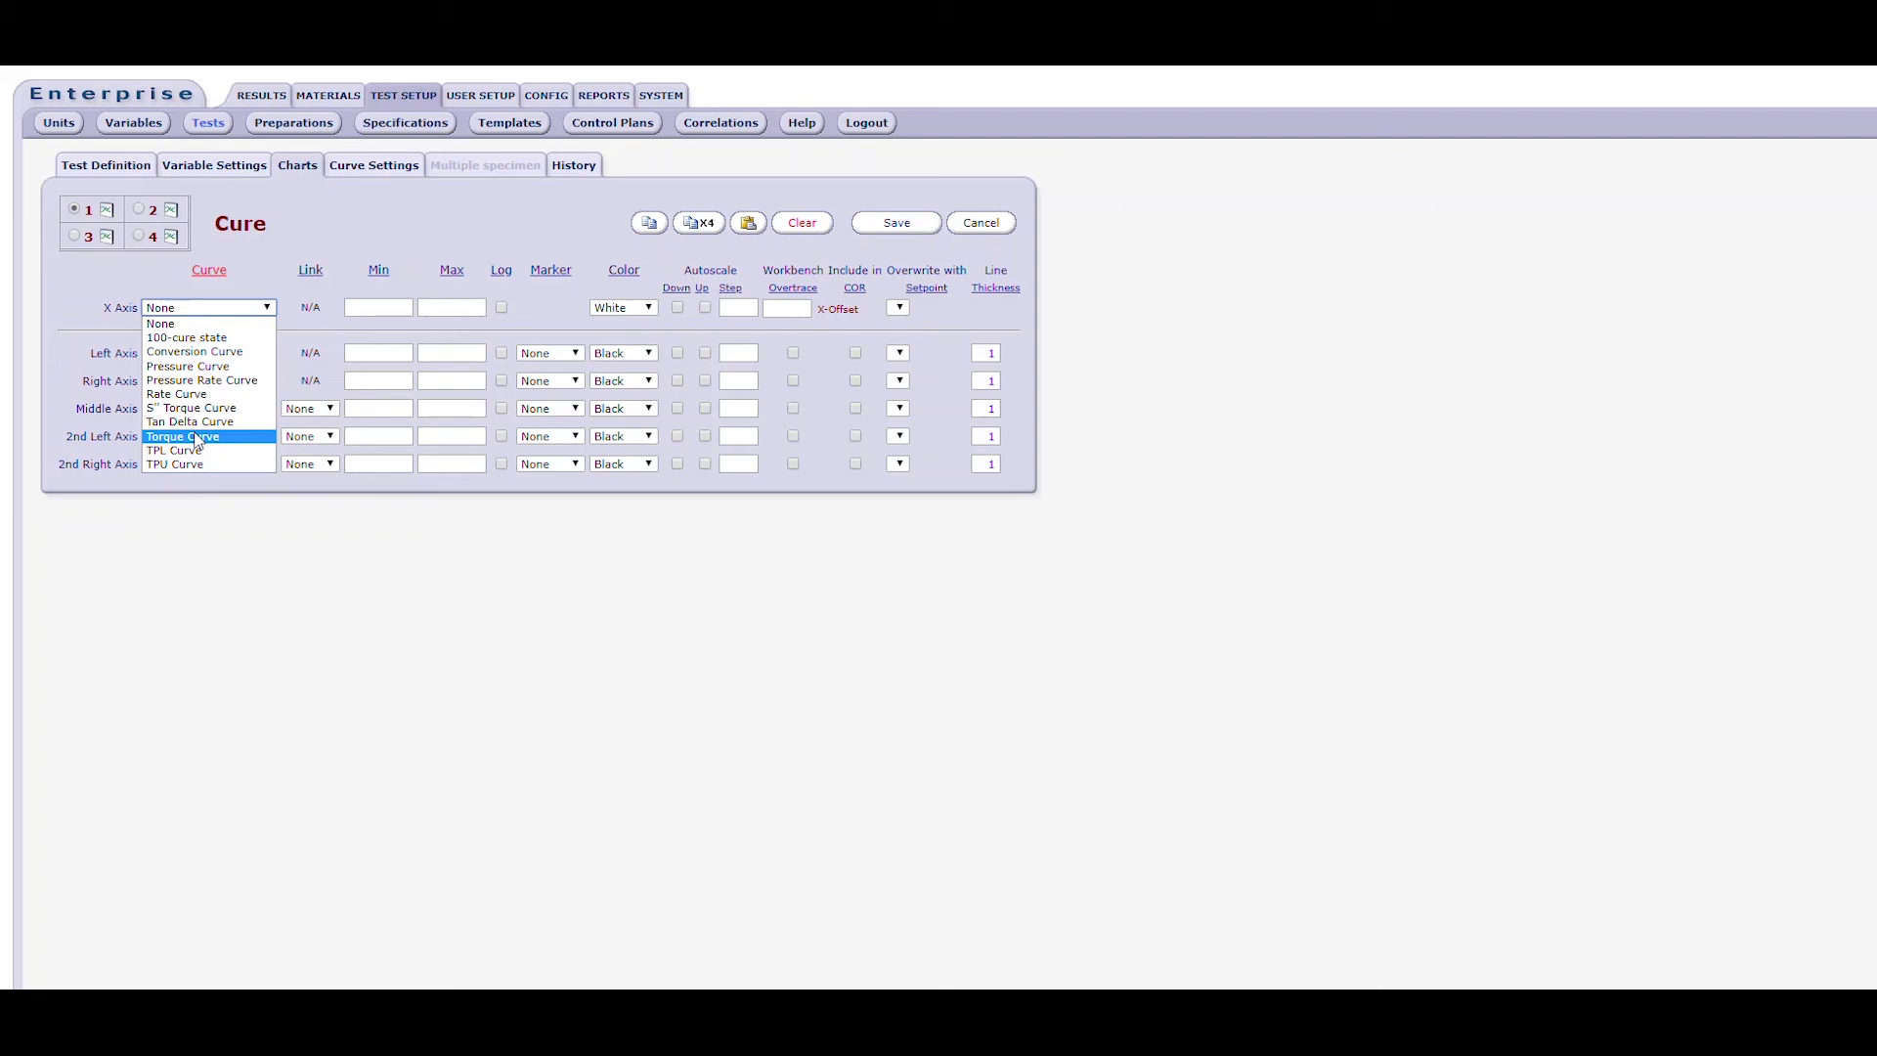
click(205, 310)
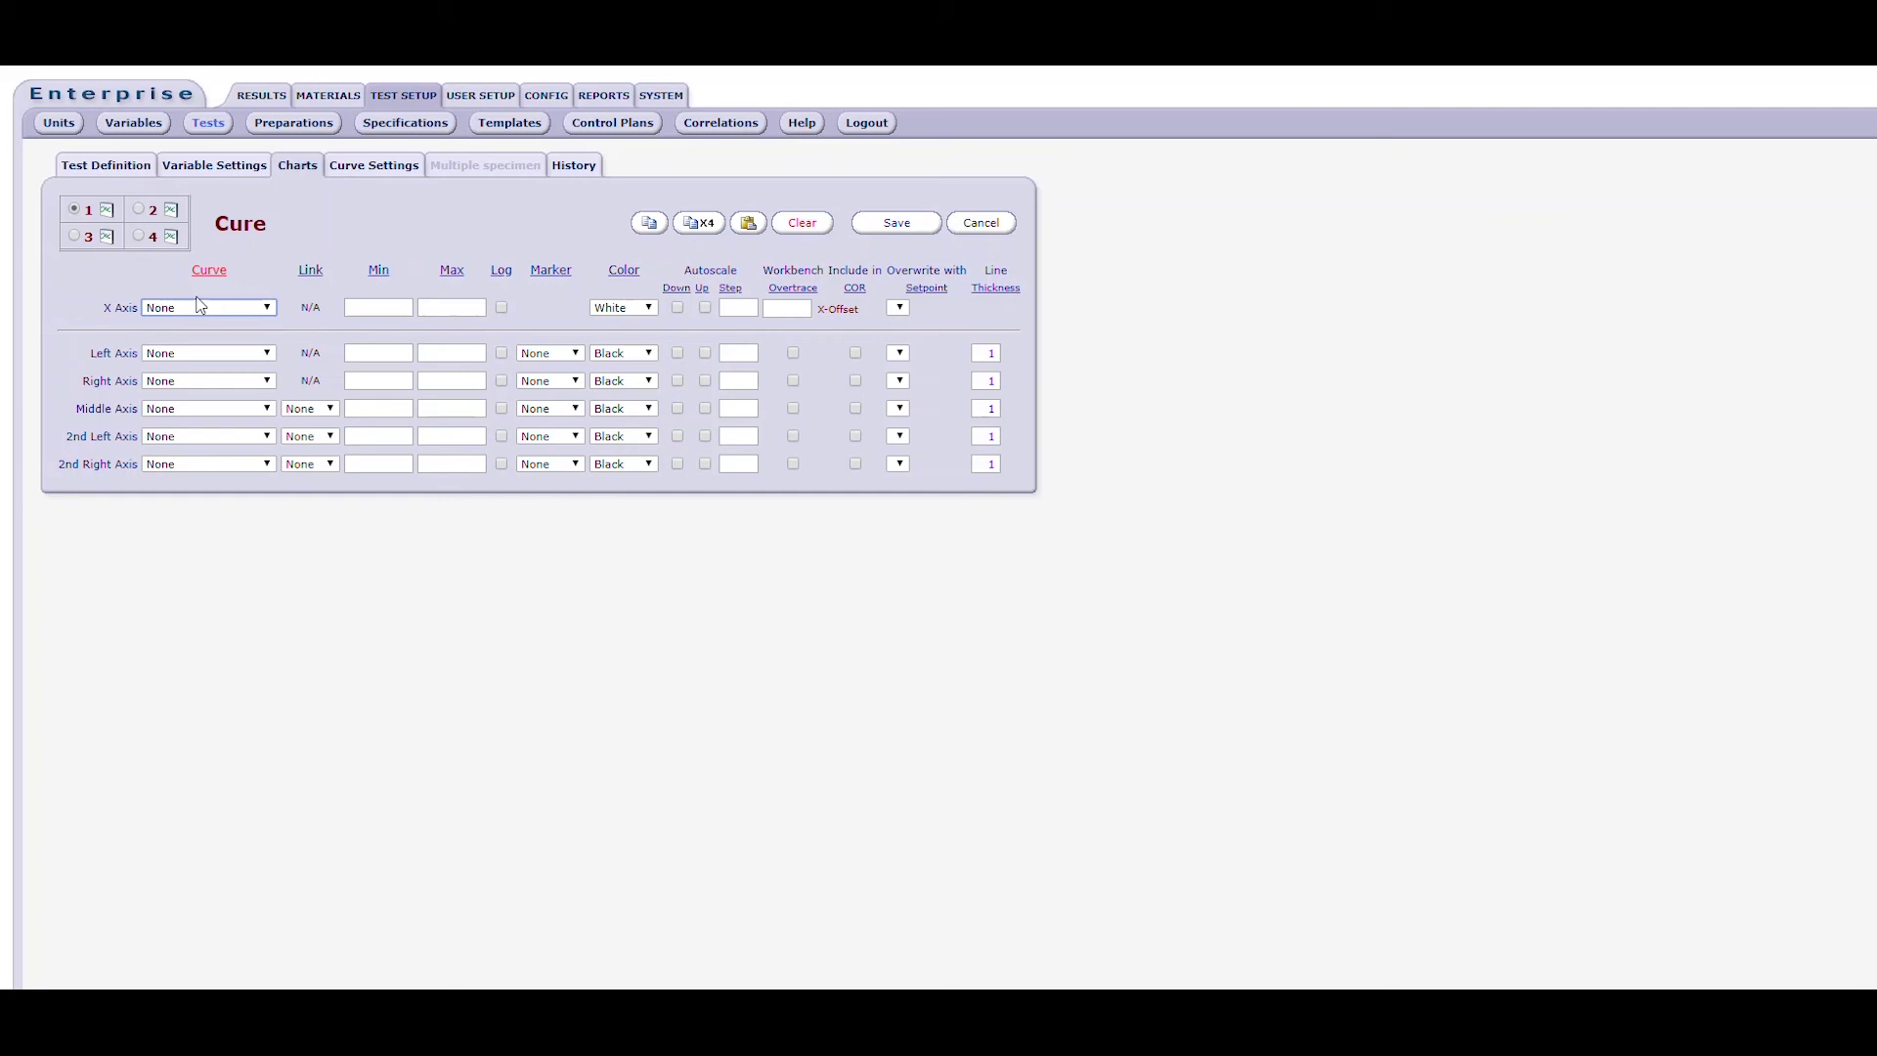
click(146, 211)
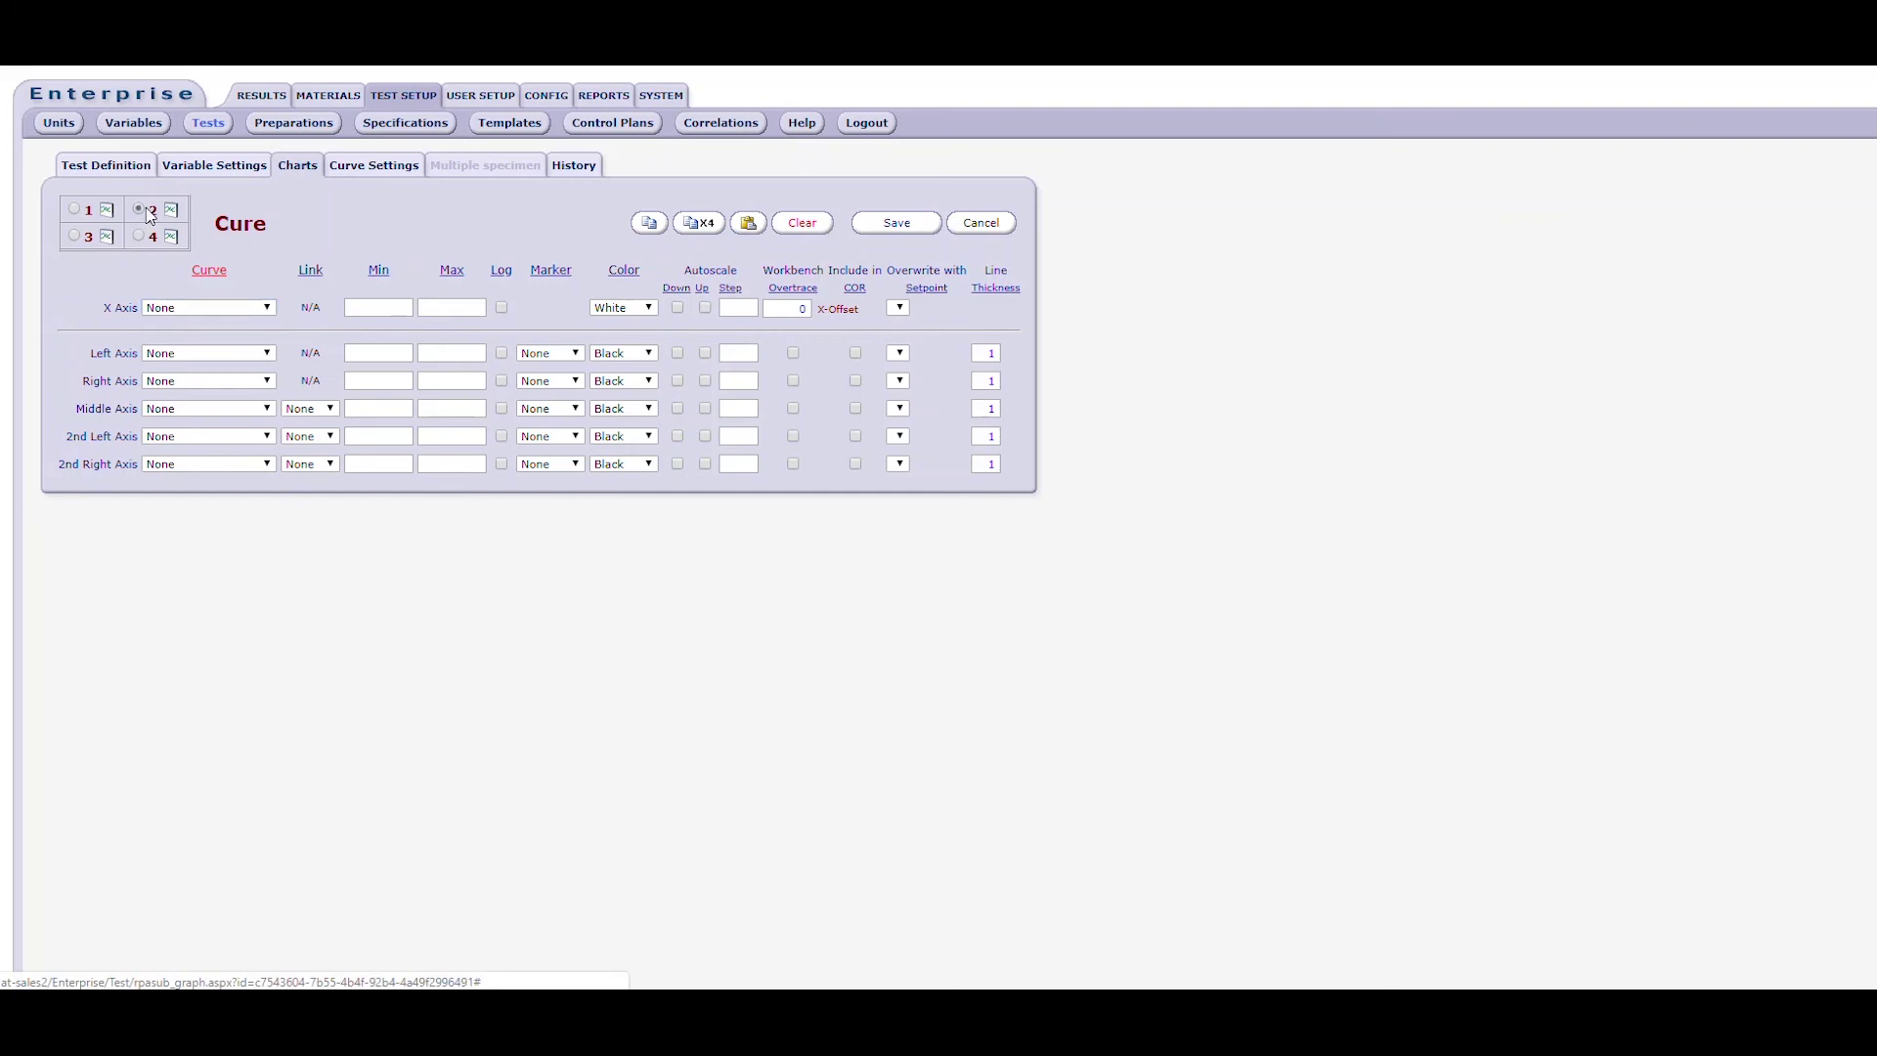
click(180, 308)
click(186, 352)
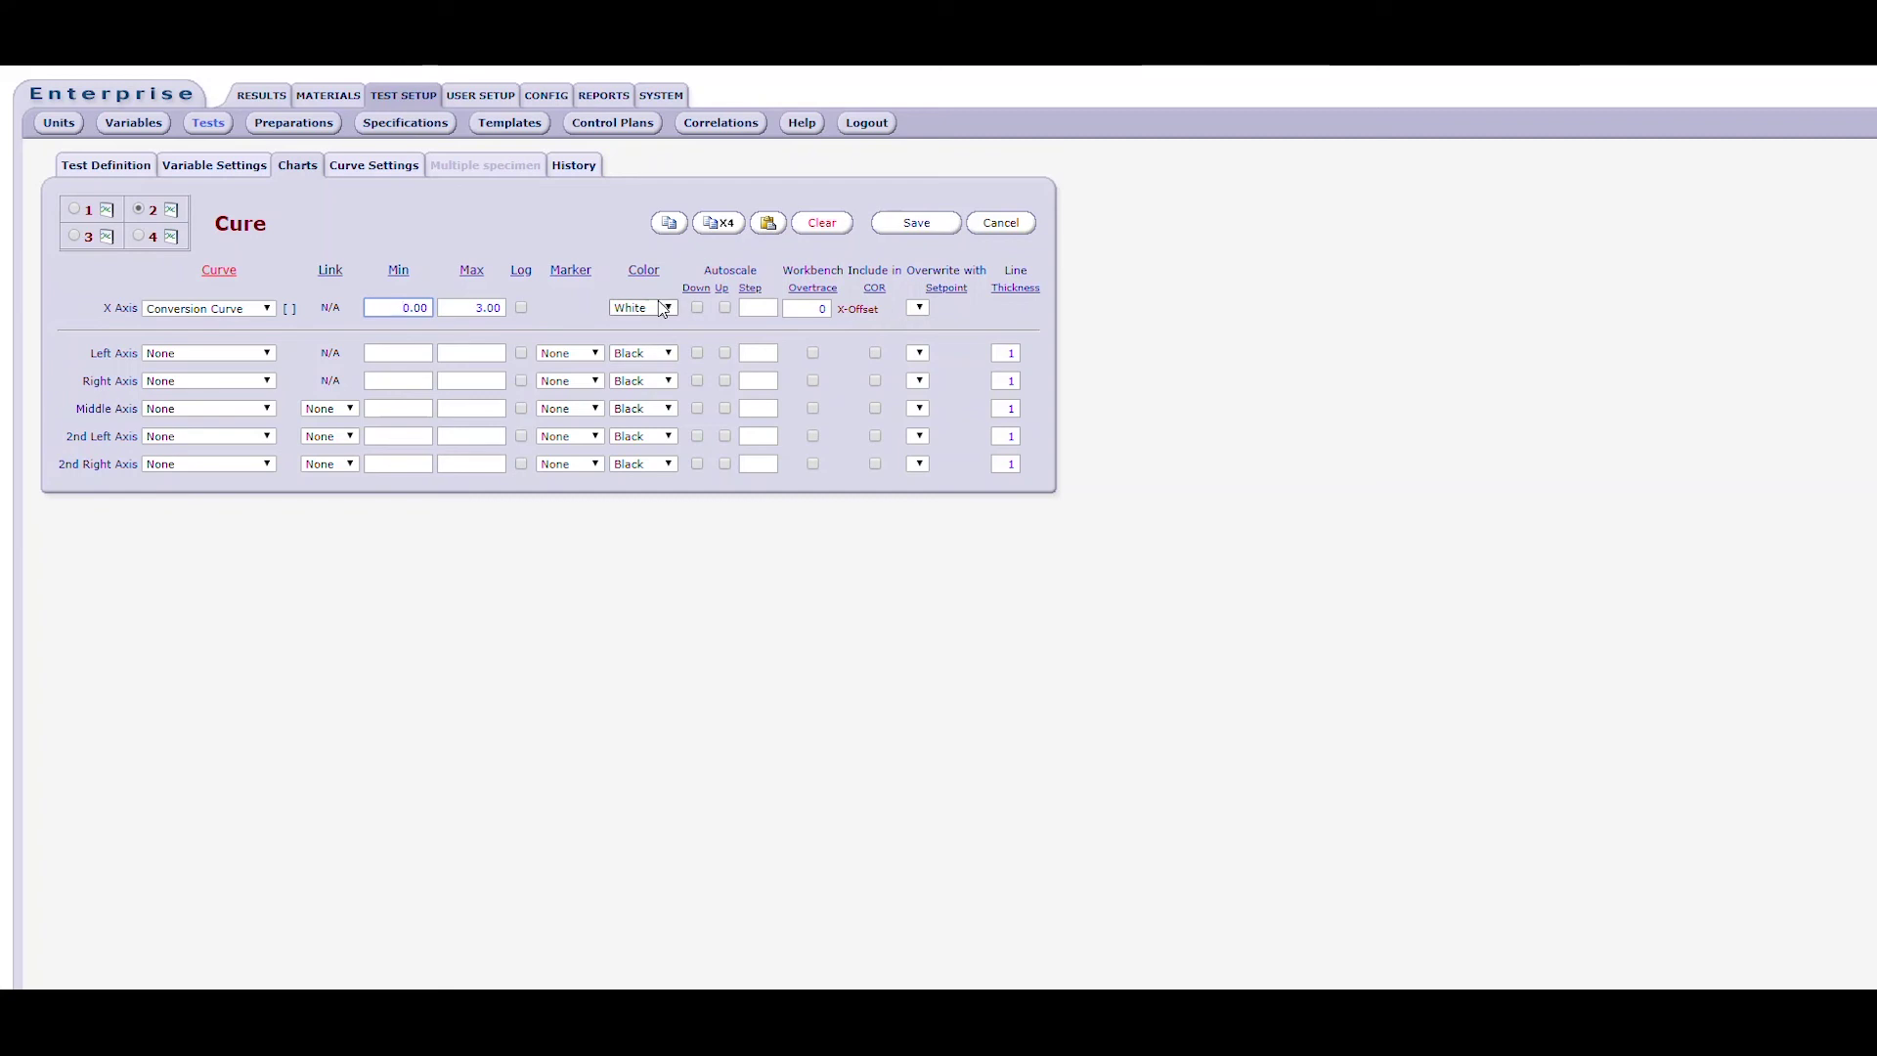
Keep the left axis colour Black and plot 100-cure state (%) on it
click(669, 355)
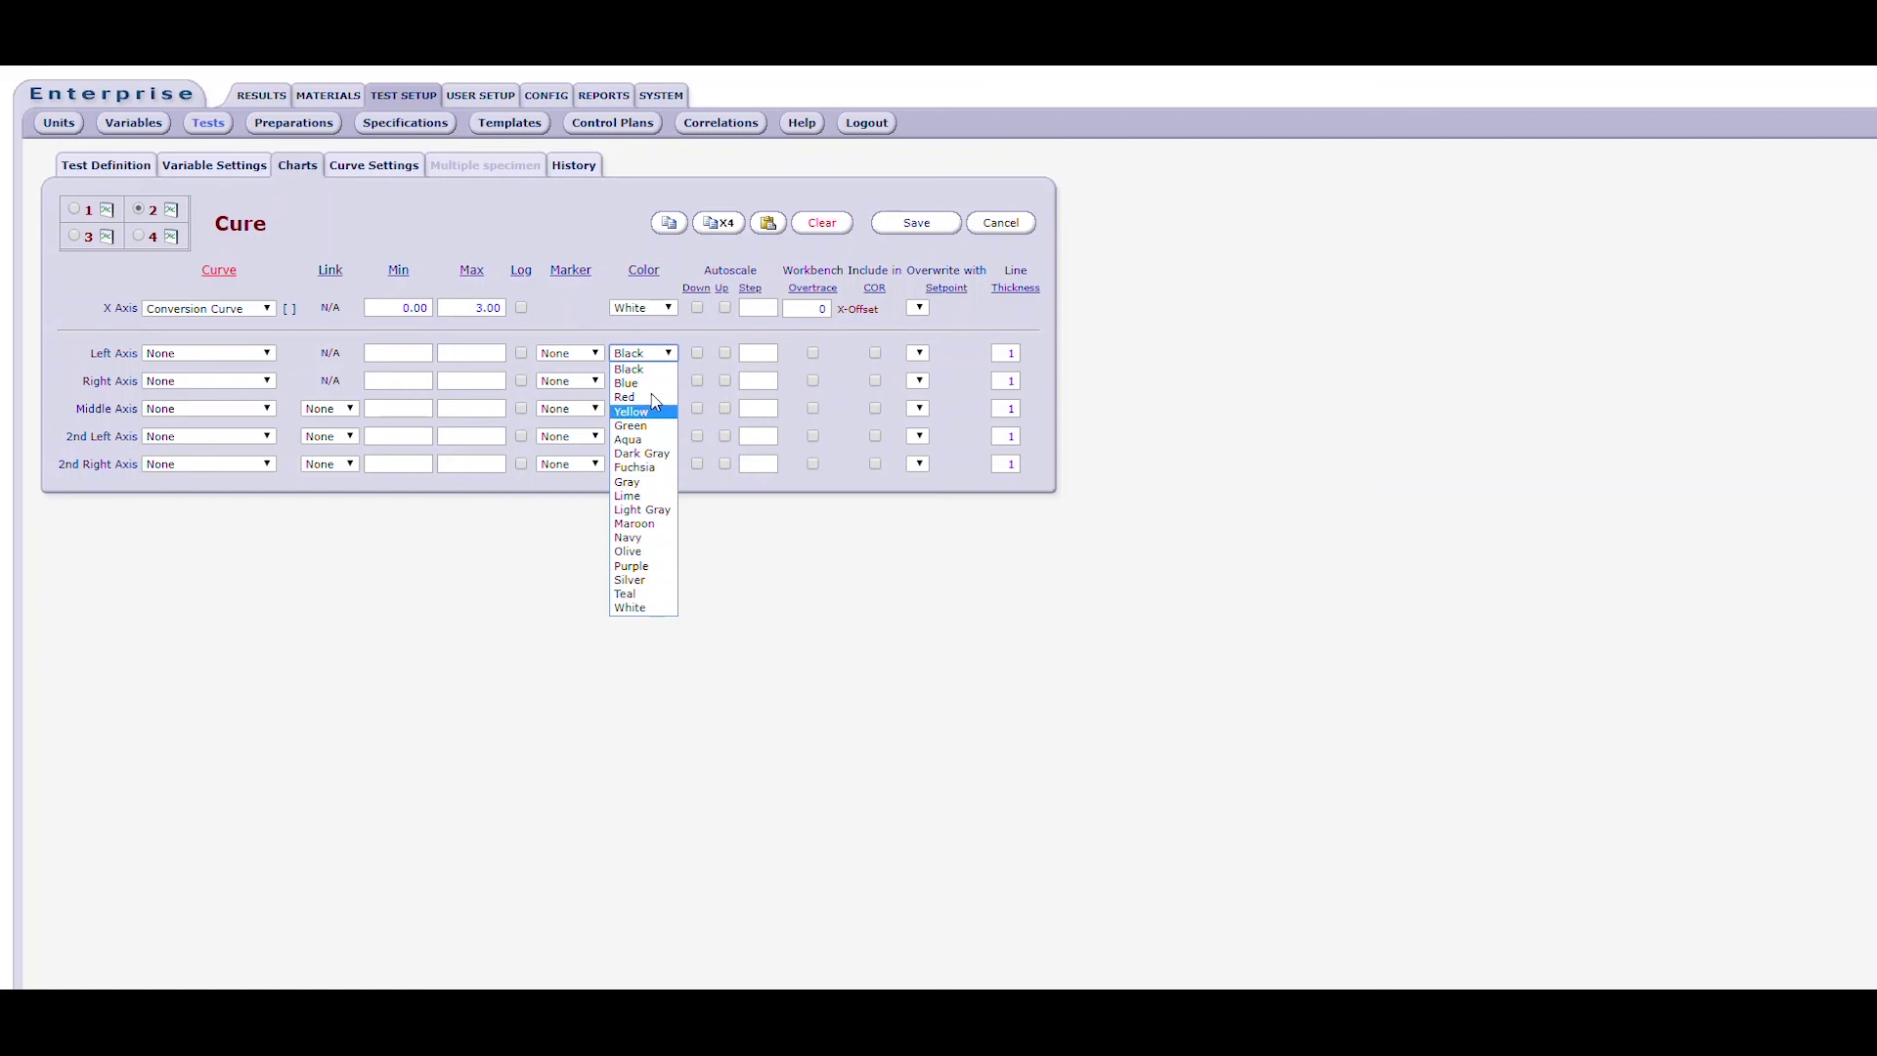
click(668, 354)
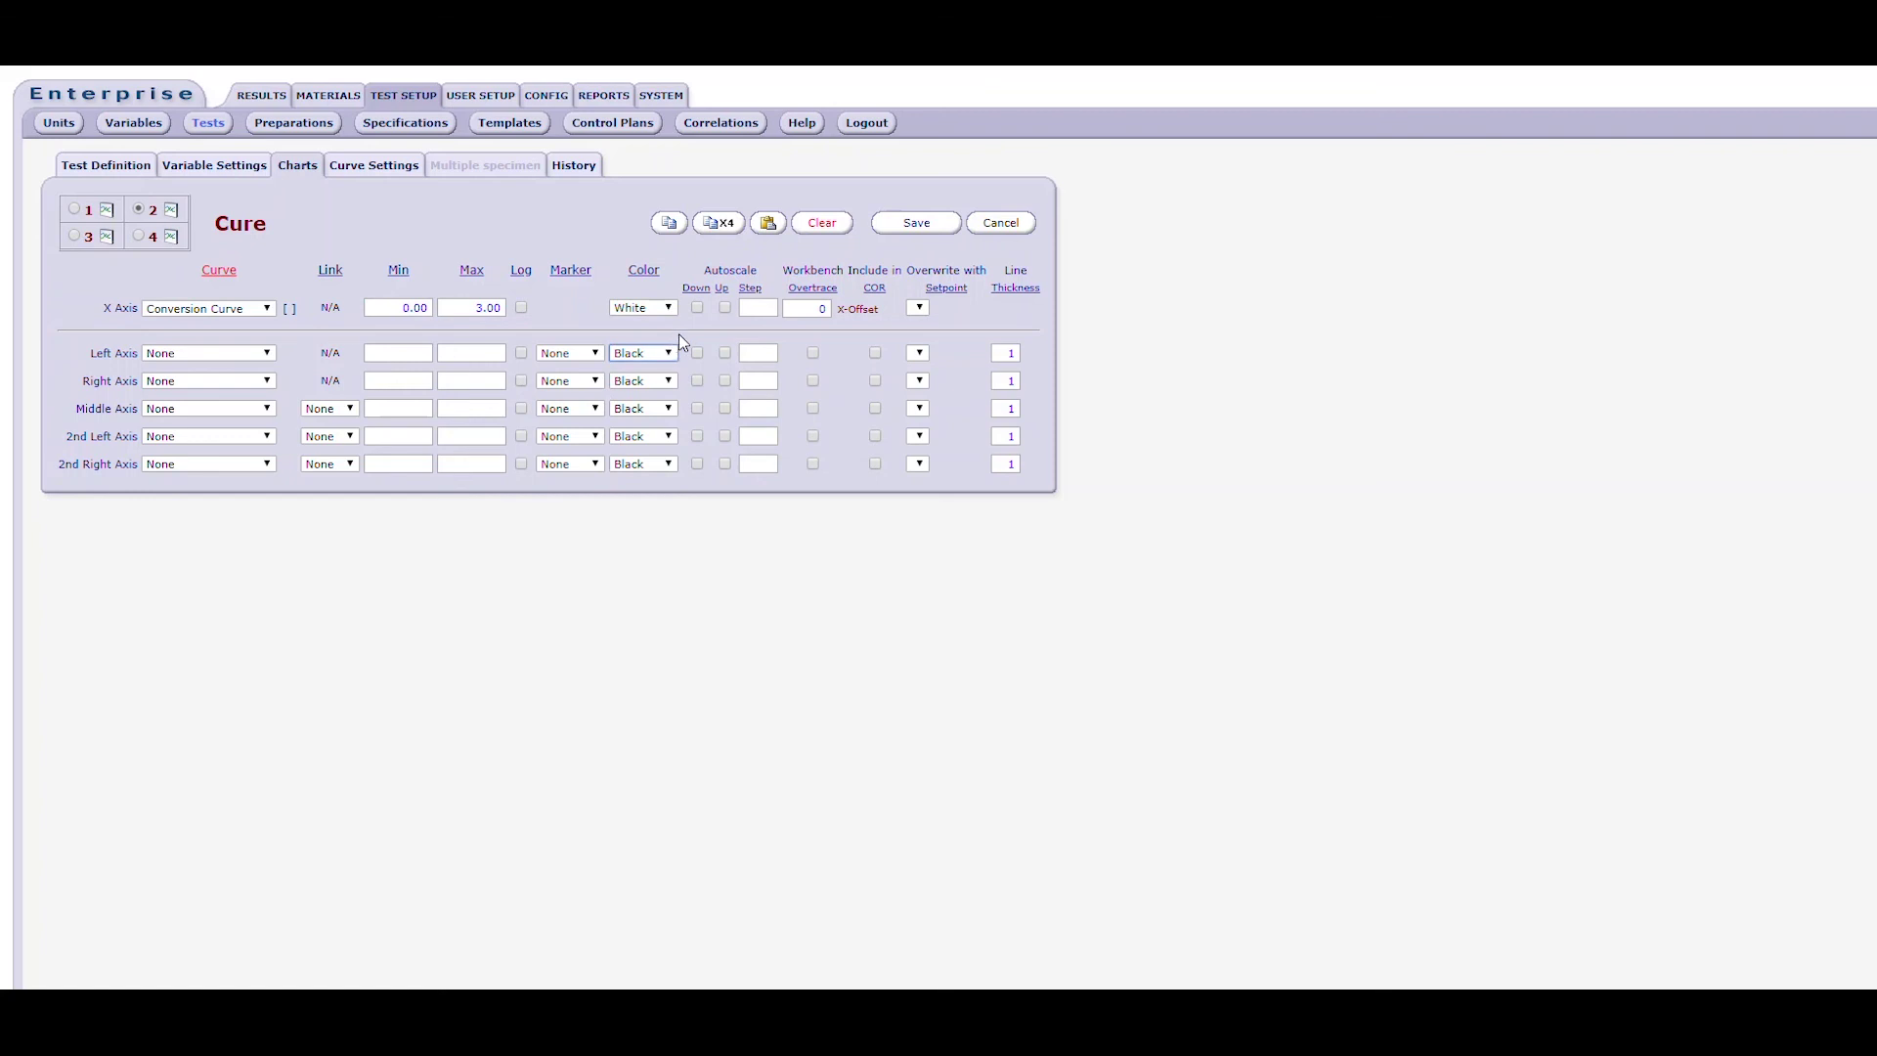
click(185, 399)
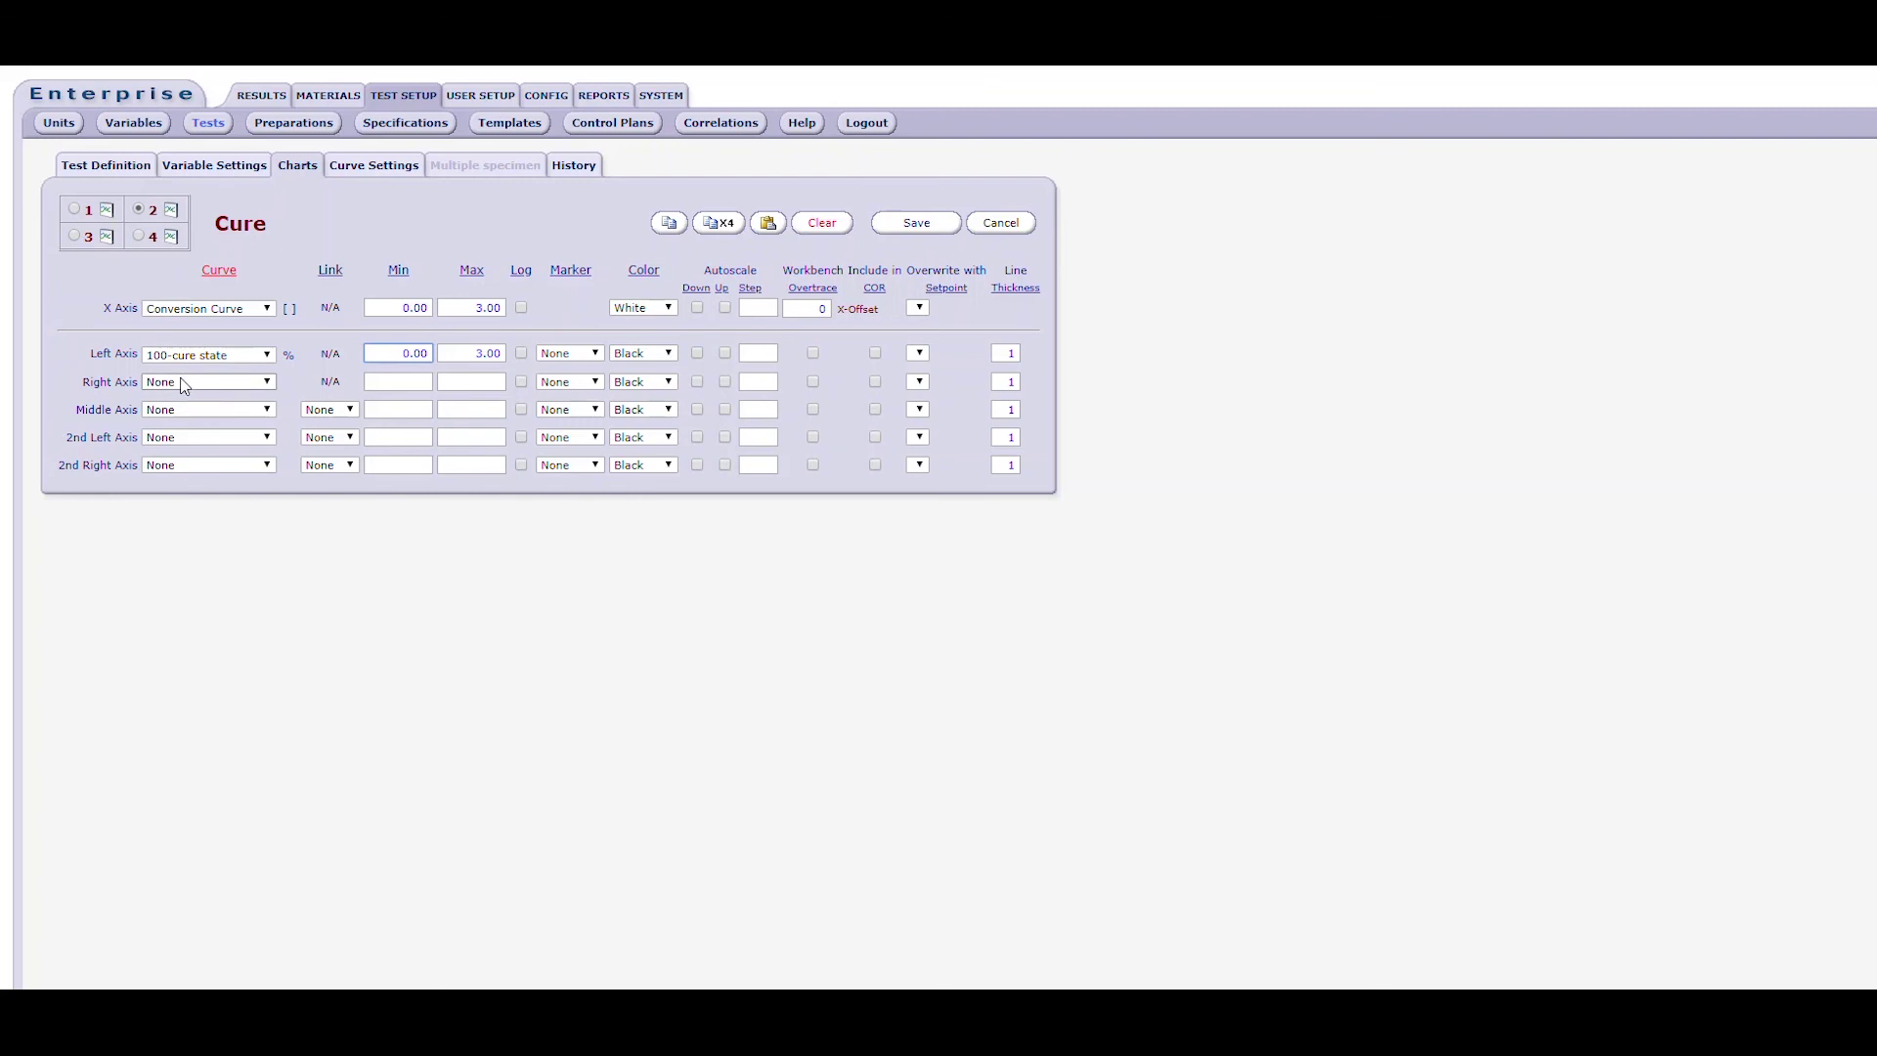
Set the right axis to Conversion Curve and the middle axis to Pressure Rate Curve (psi/min)
click(184, 383)
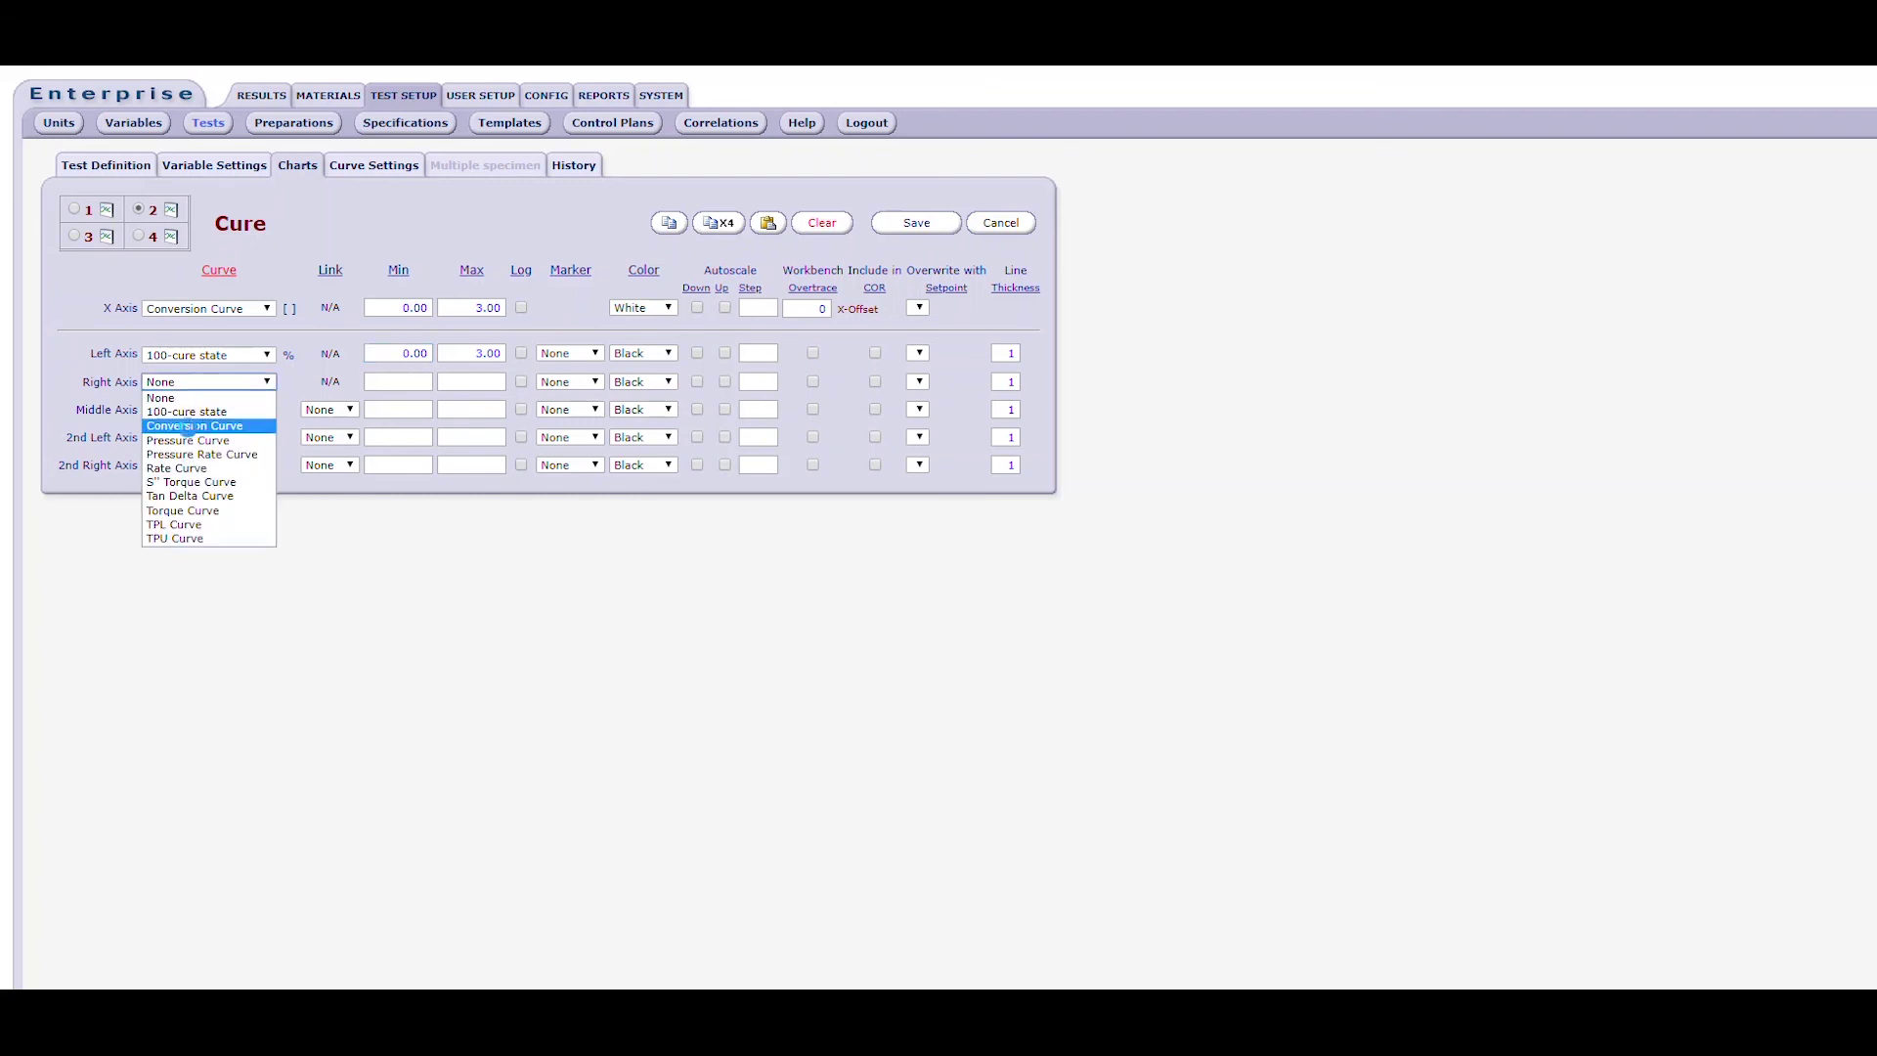
click(188, 427)
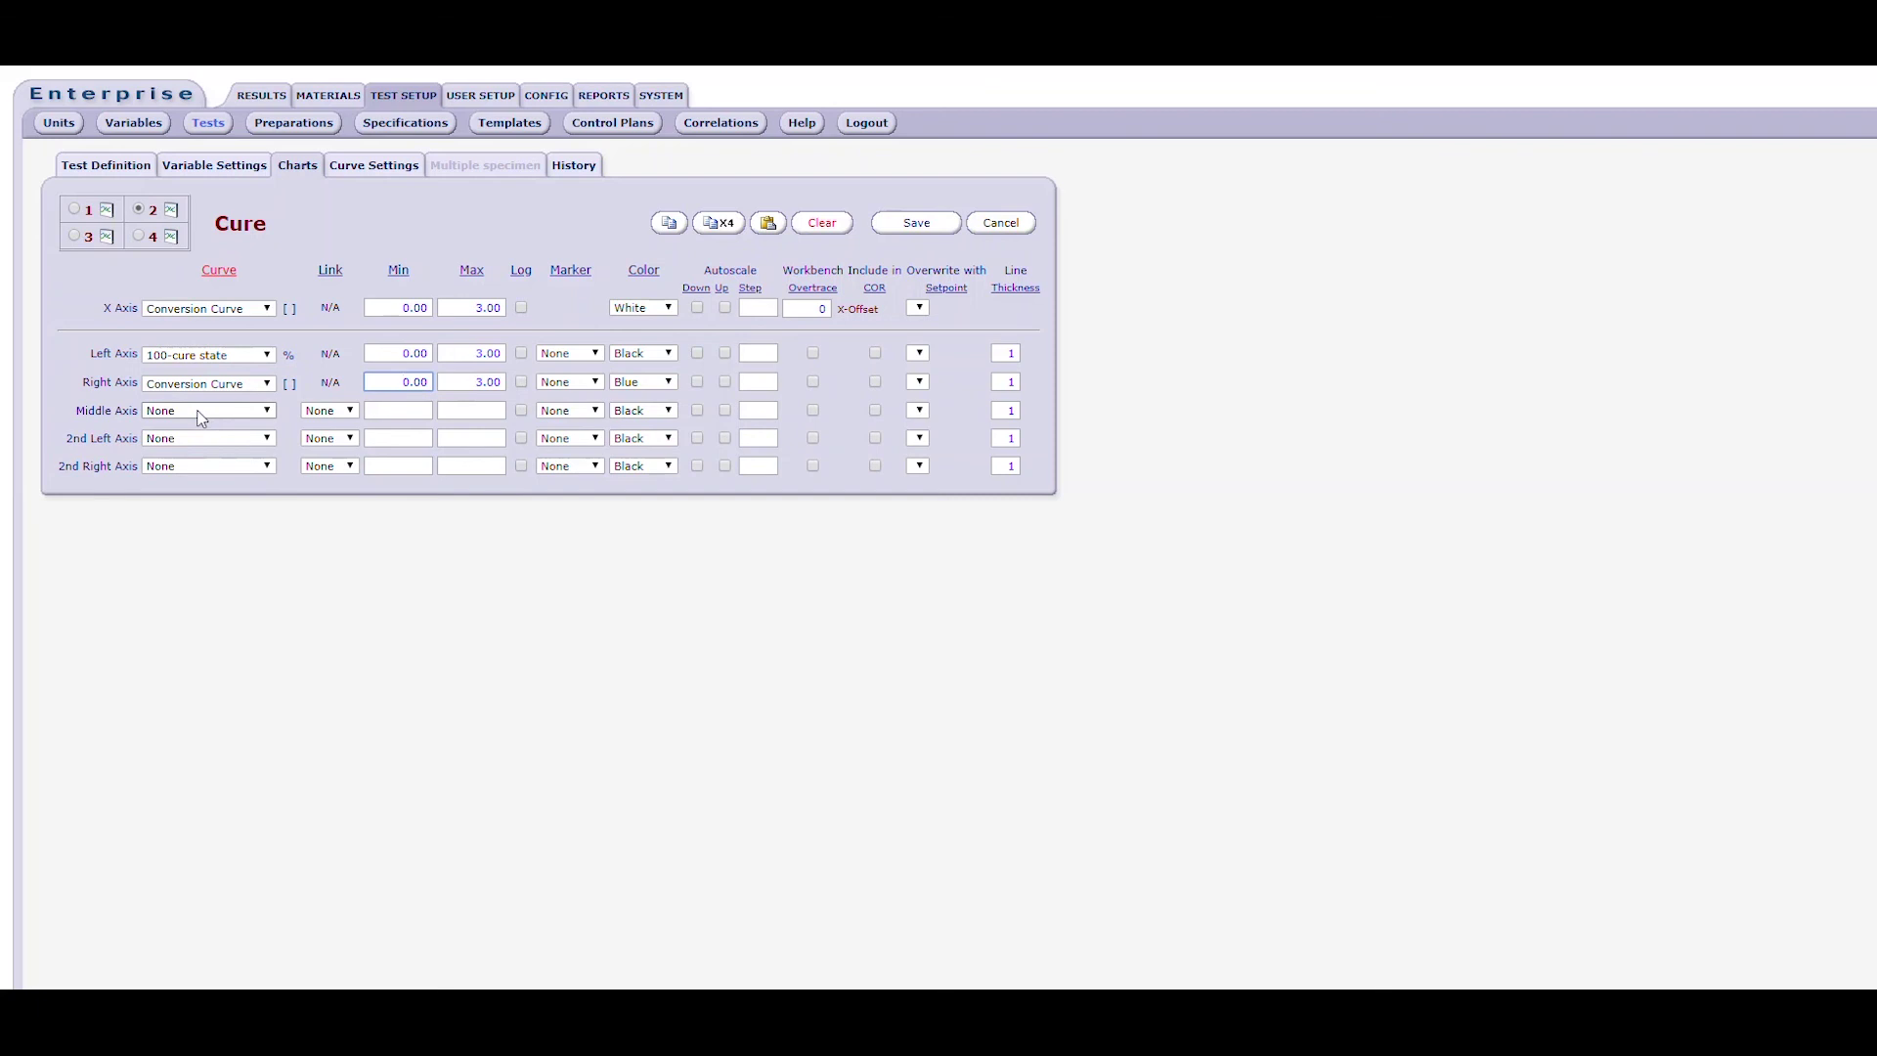
click(196, 413)
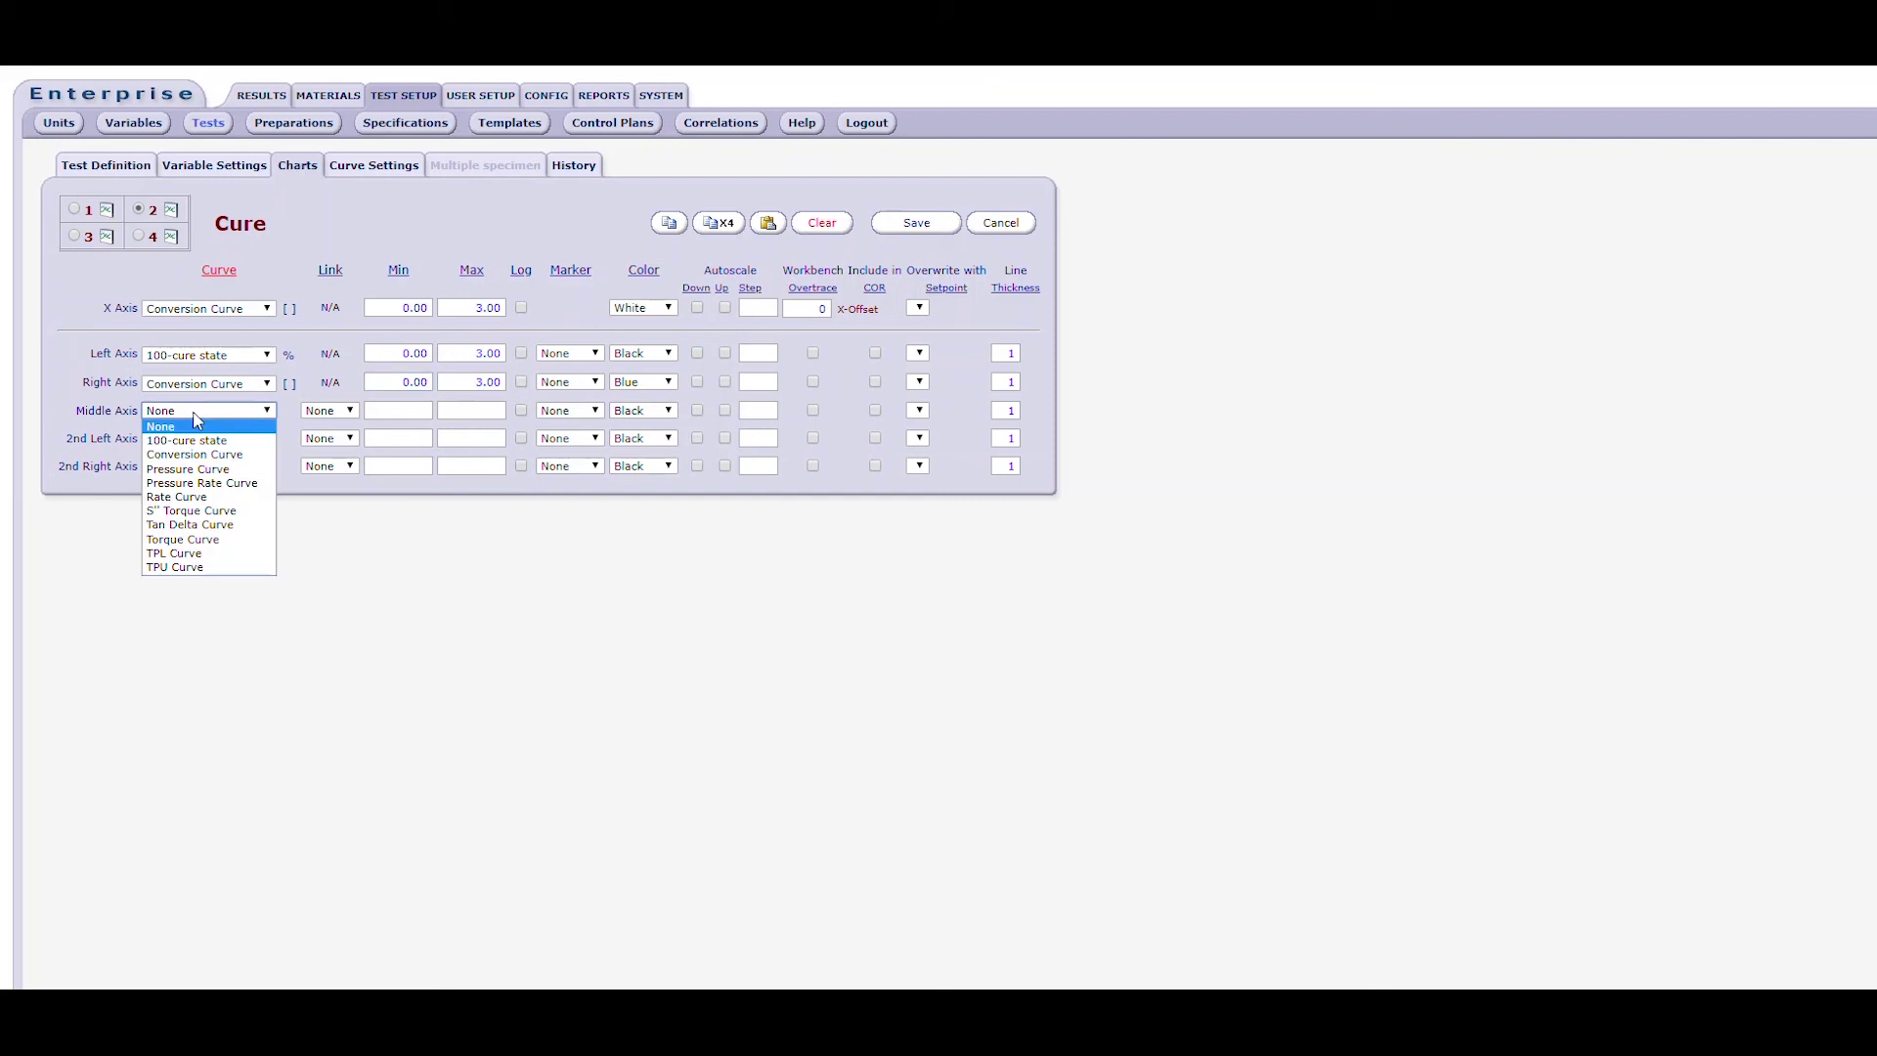
click(187, 486)
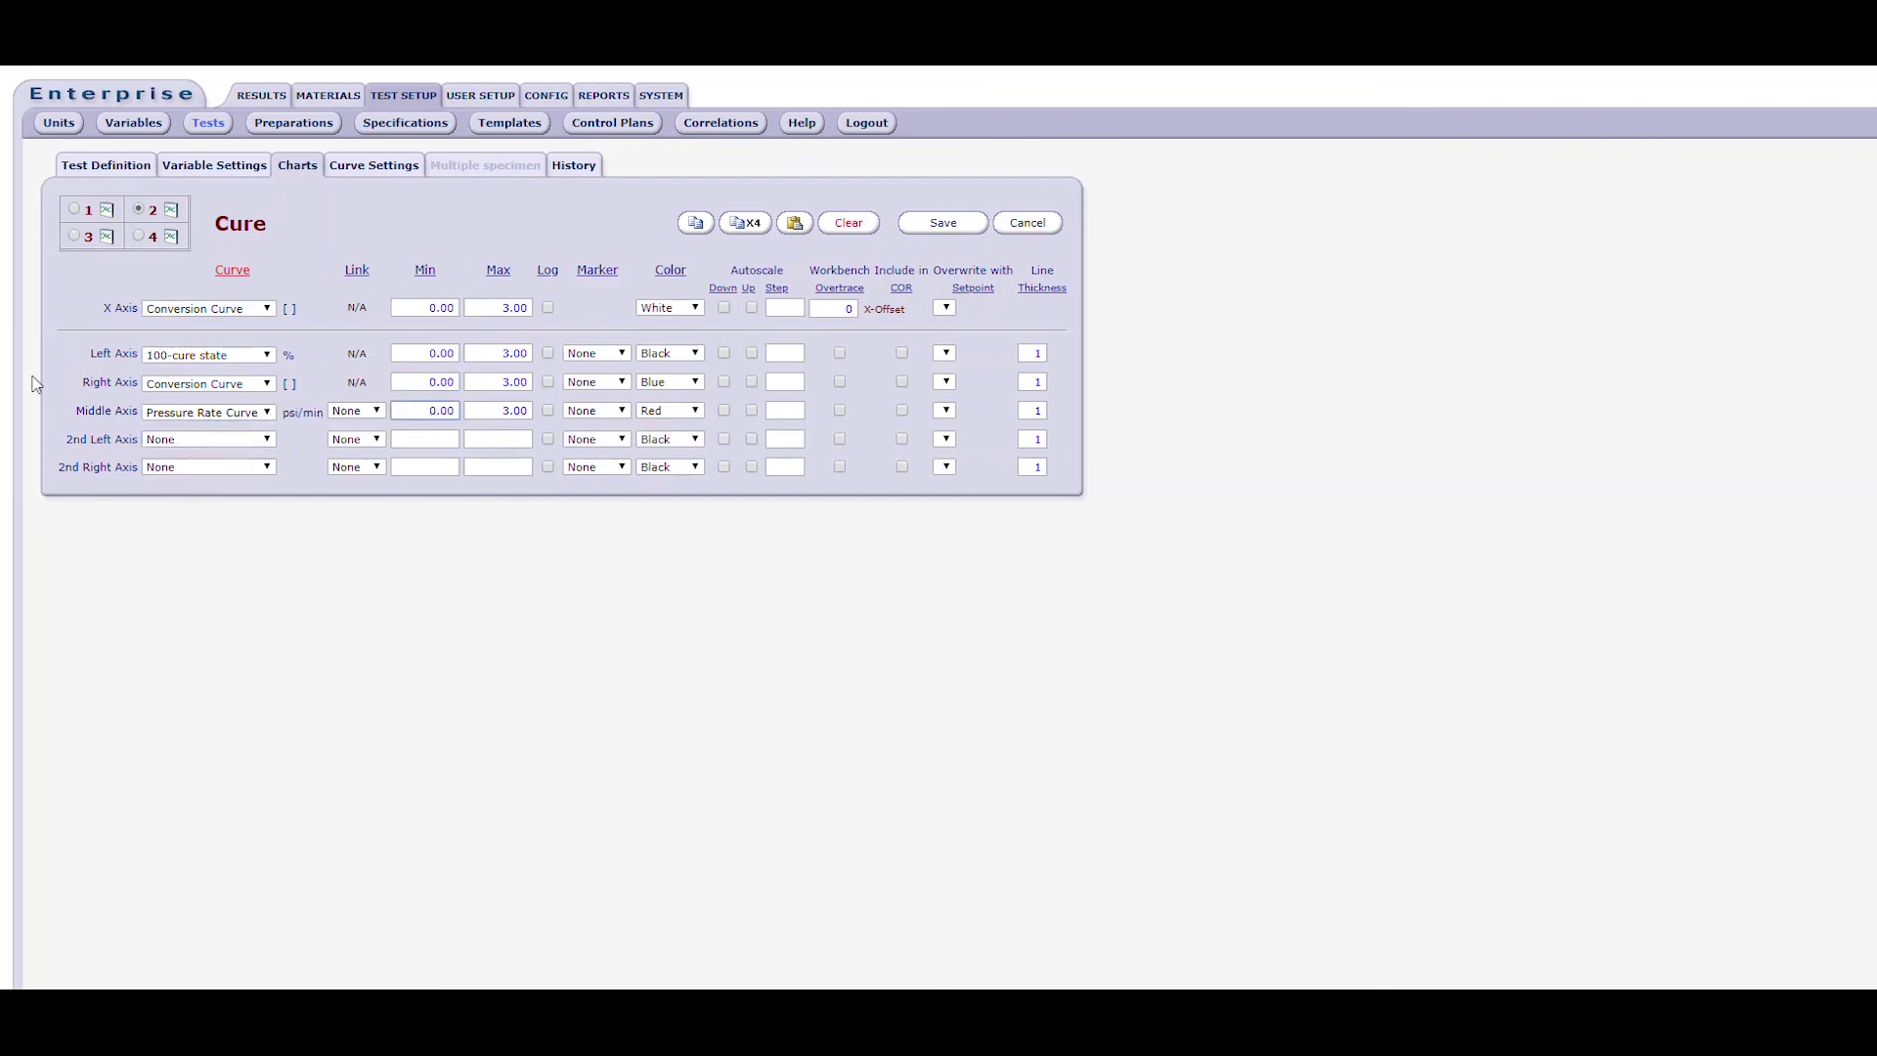
Choose Rectangle markers for the blue right-axis Conversion Curve
click(592, 384)
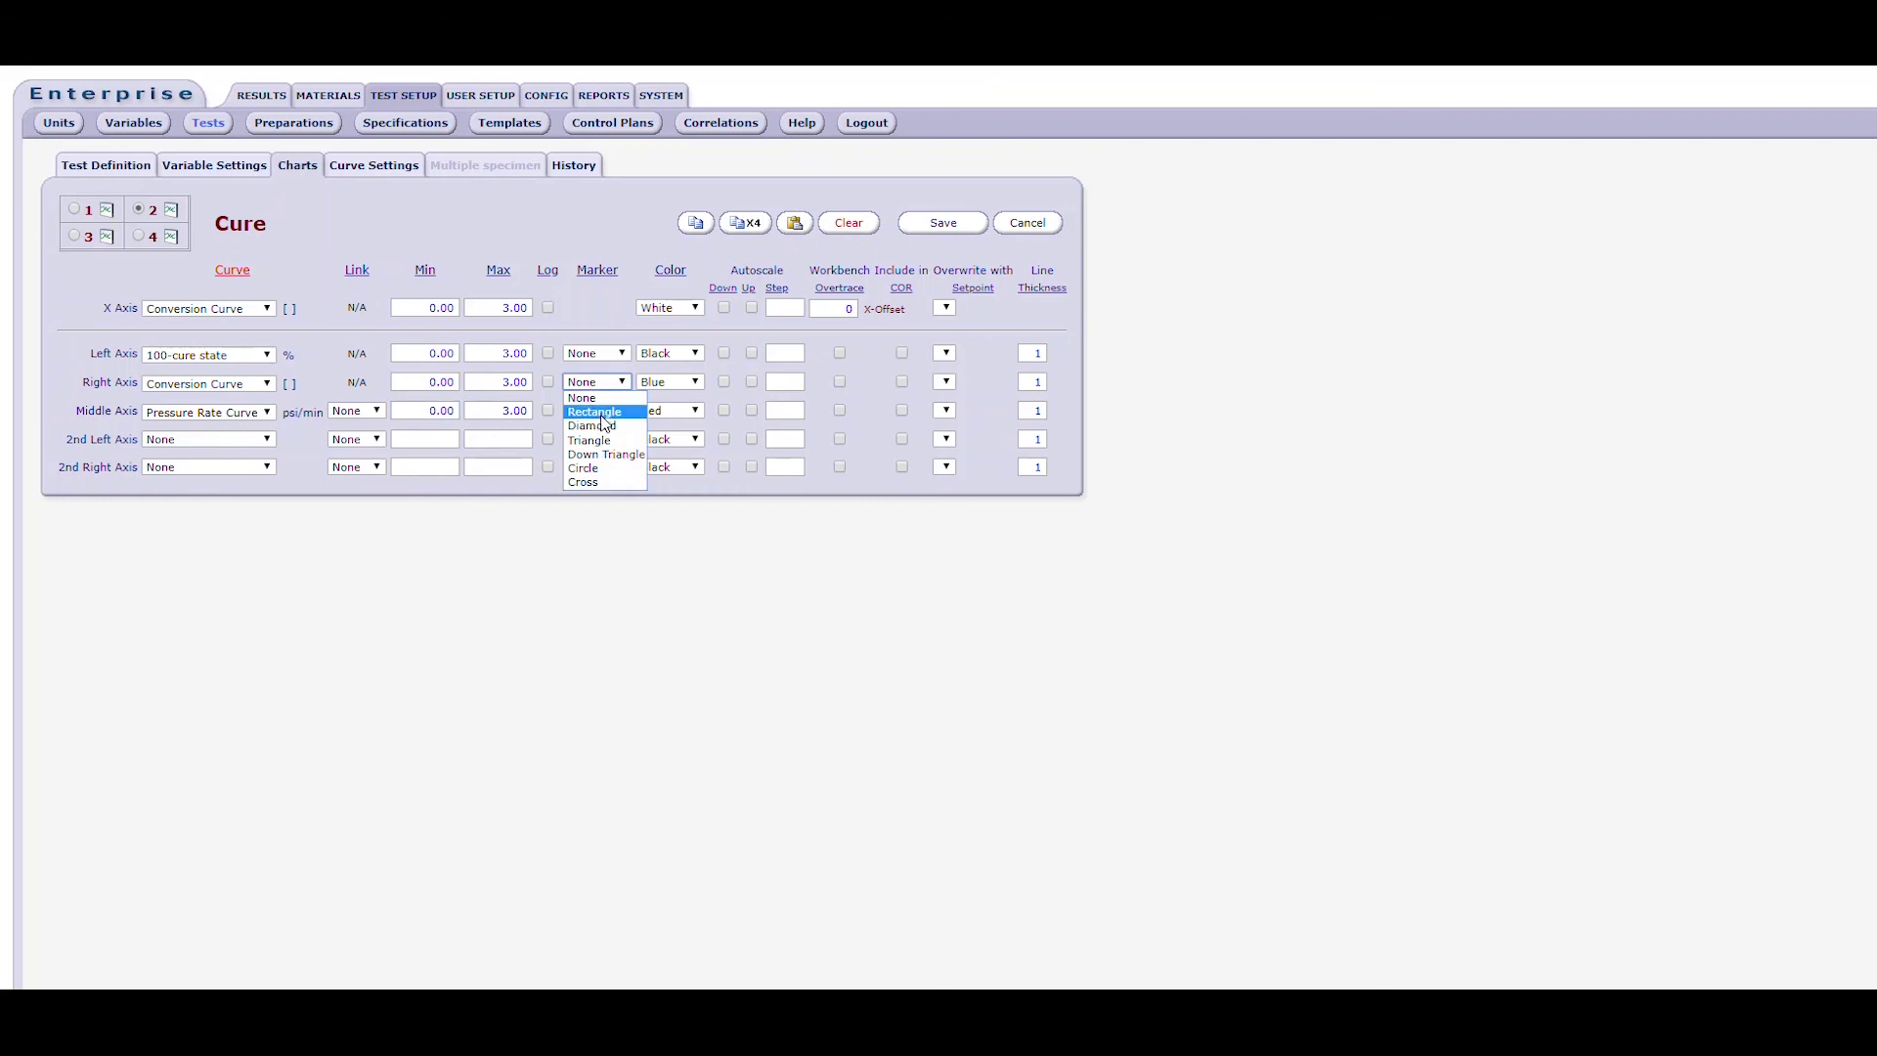
click(602, 411)
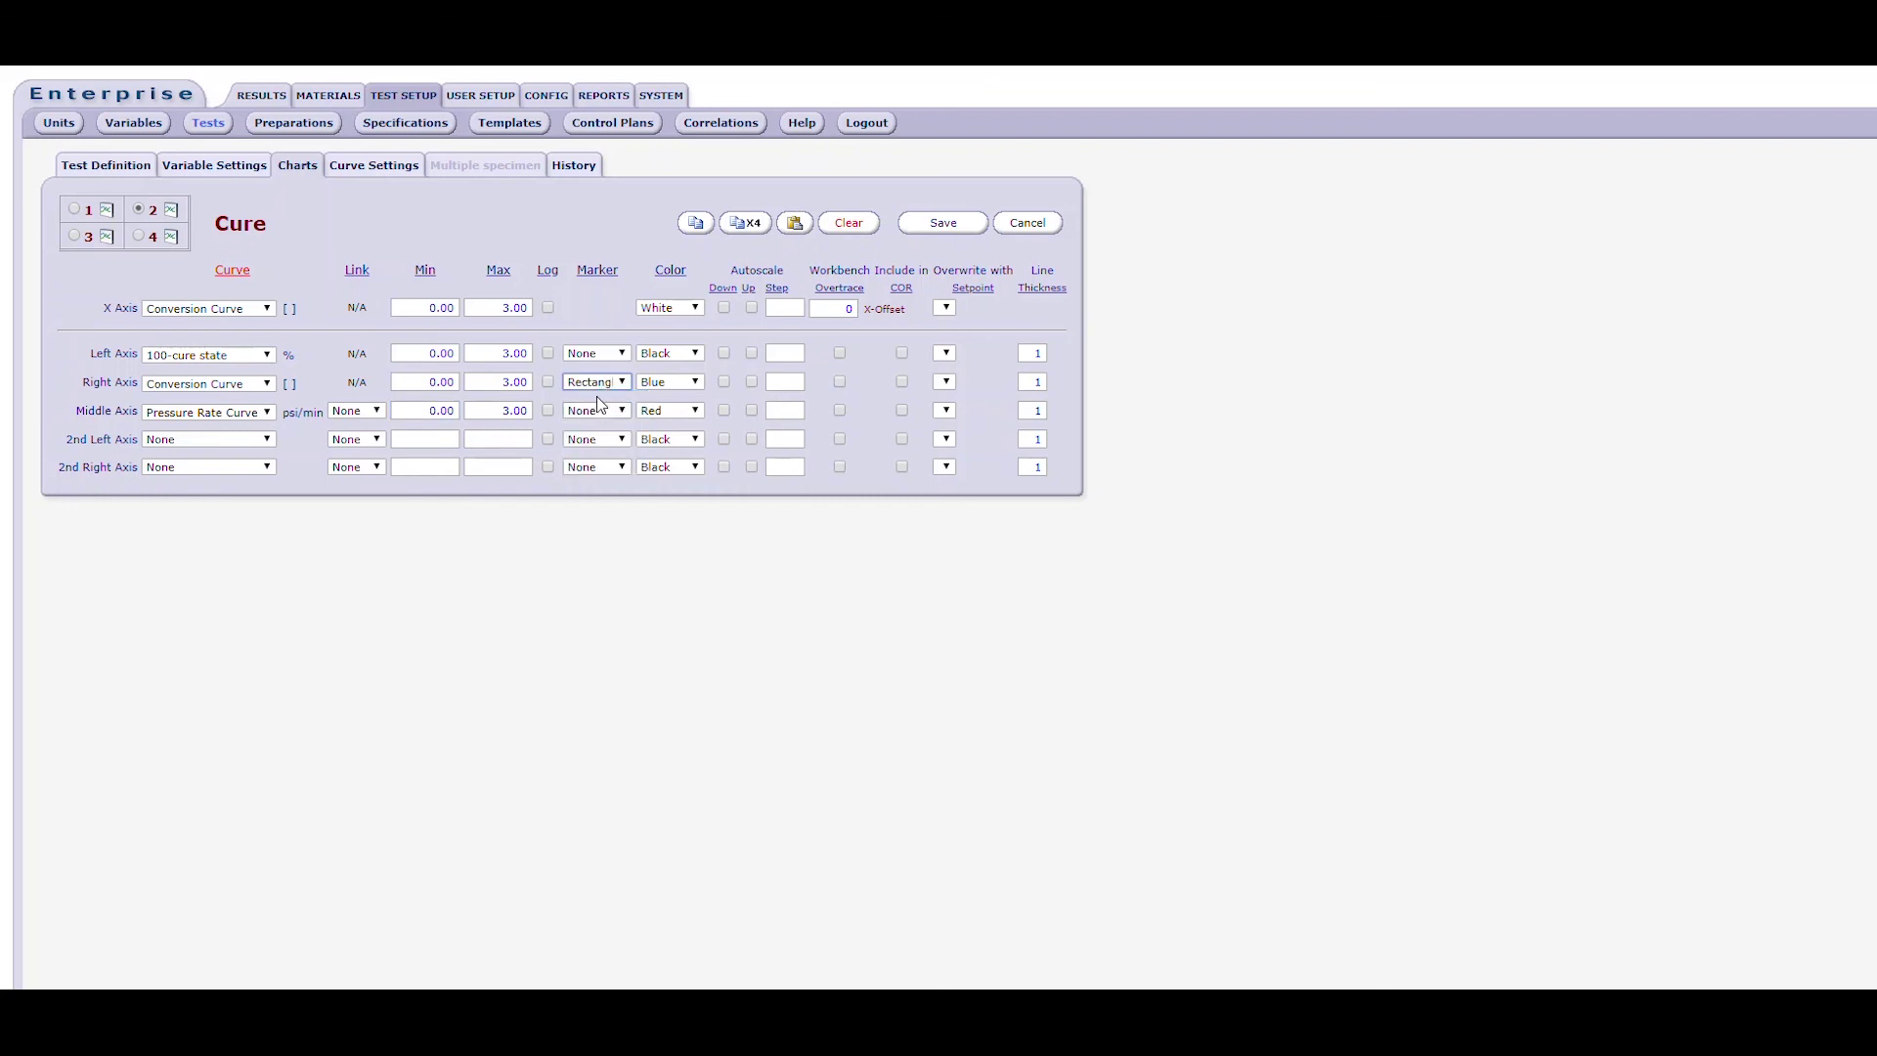
click(580, 381)
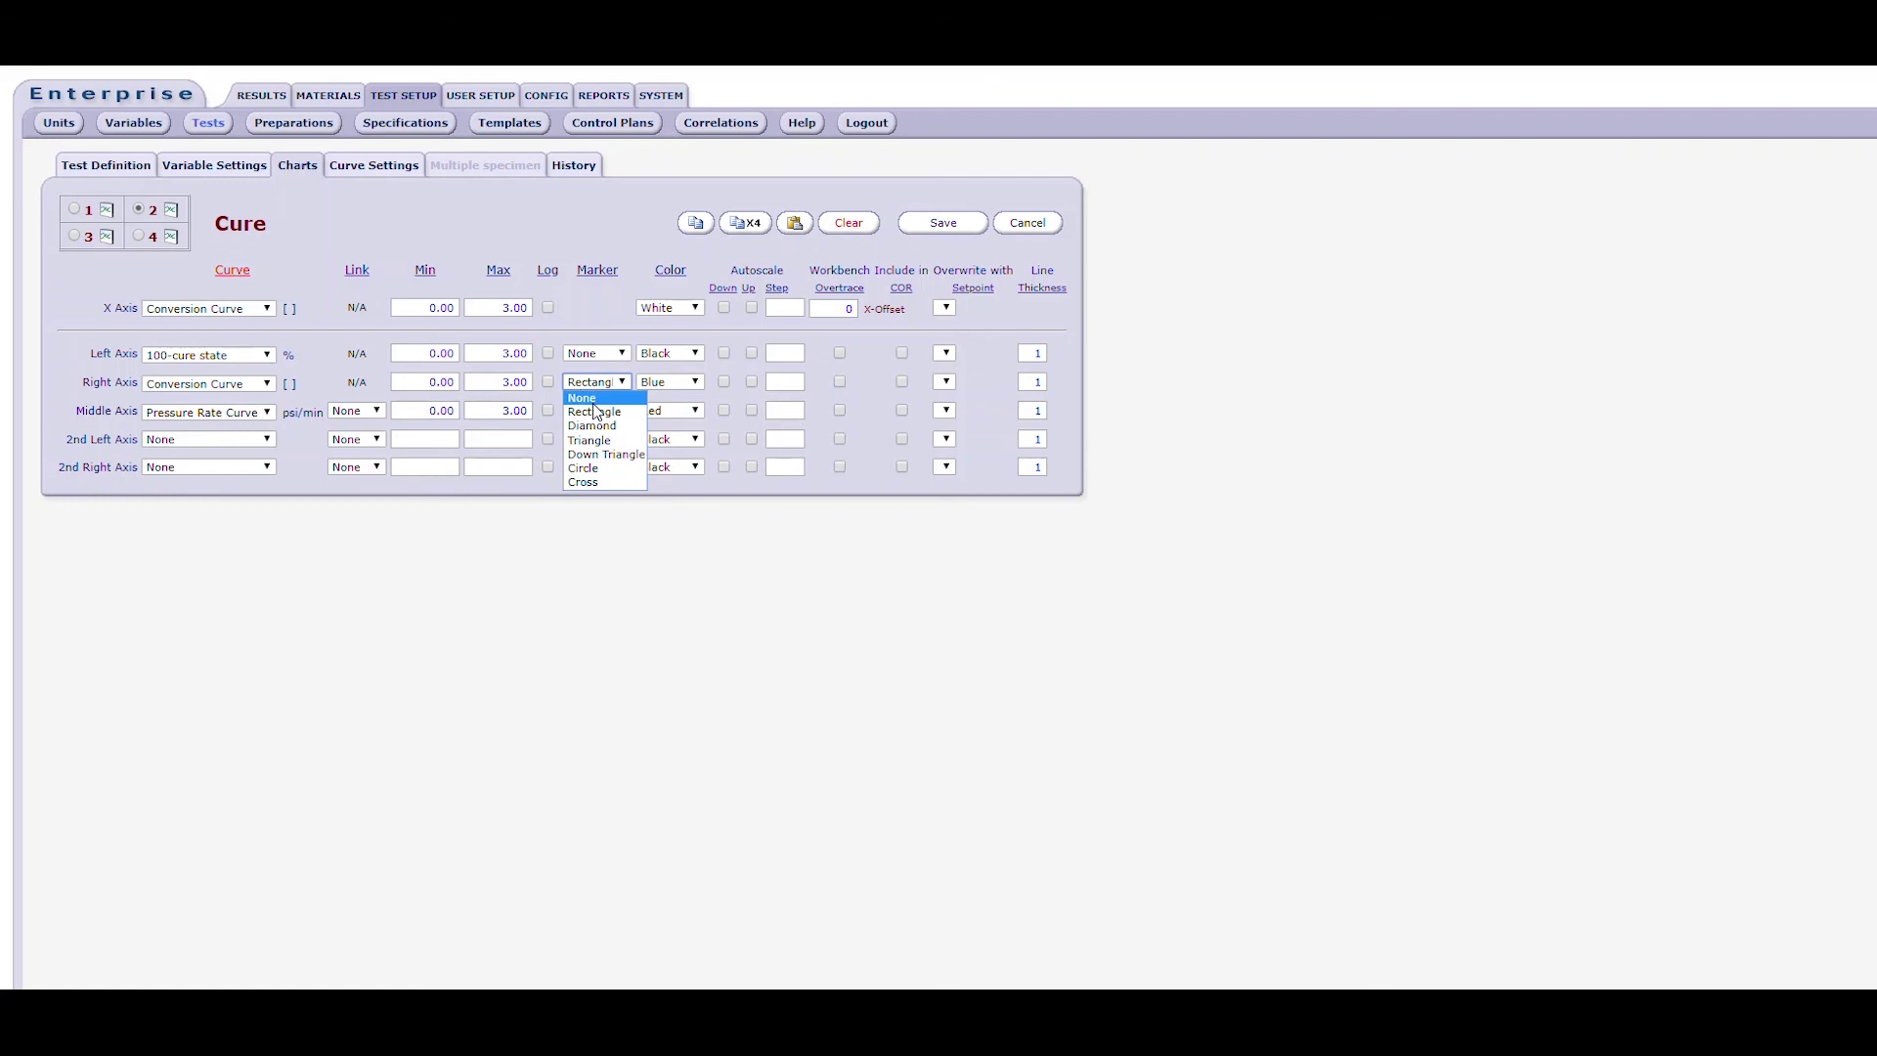
click(599, 381)
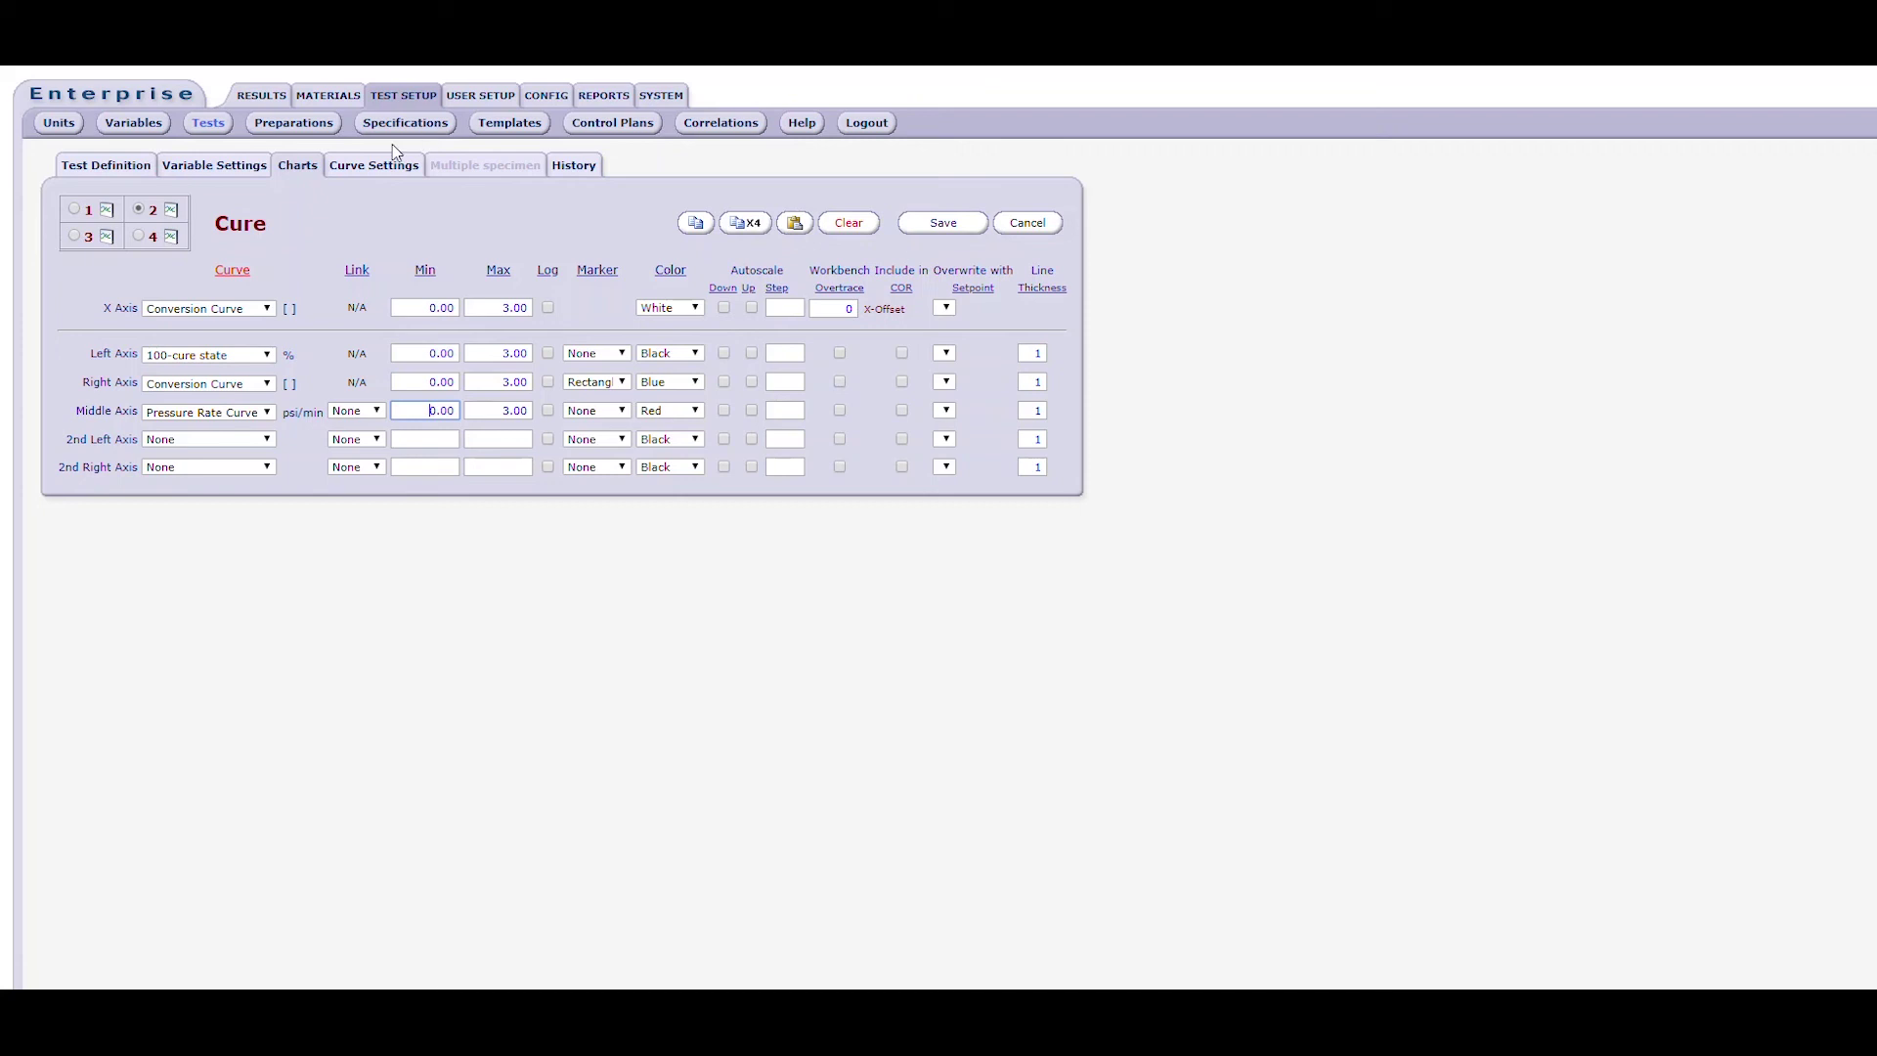
Show the Cure test's ten curves at 0.1 % reduction and open the Apply to All Reduction choices
click(378, 170)
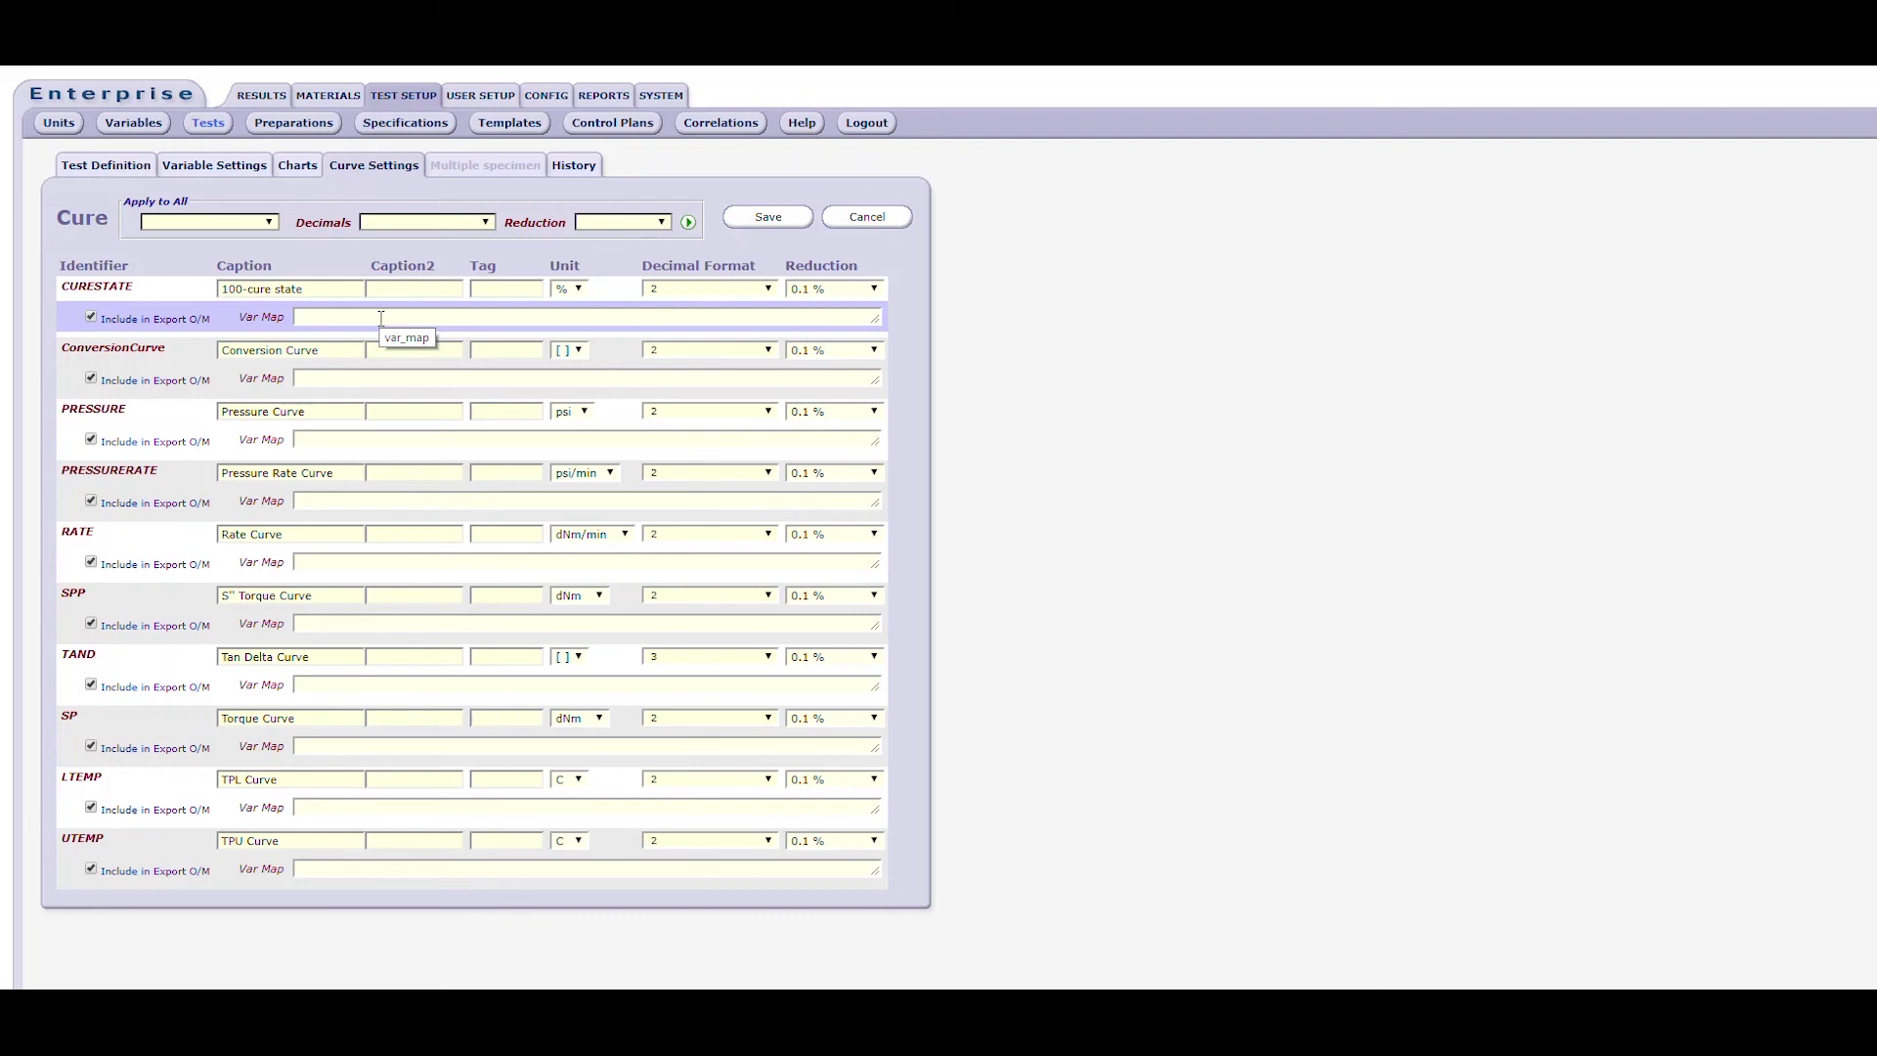
click(590, 224)
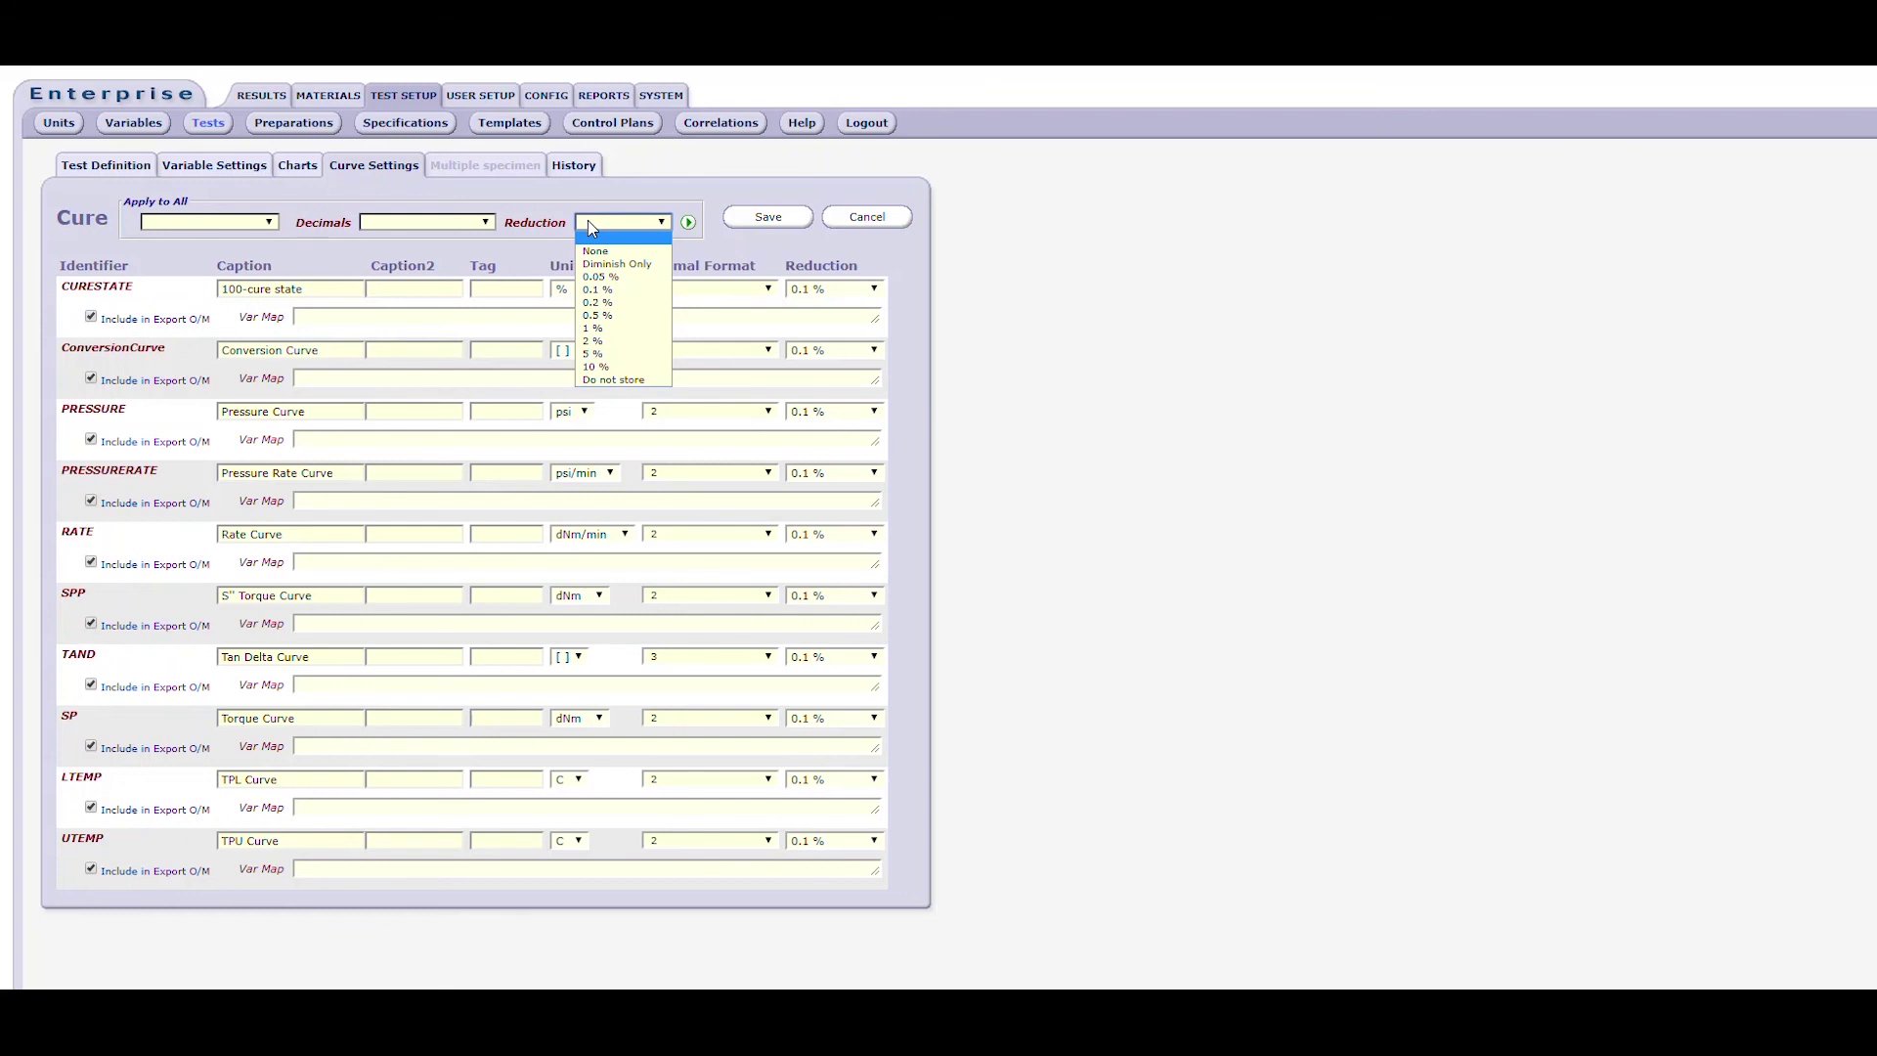
Apply 'Do not store' as the reduction for all Cure test curves
click(613, 380)
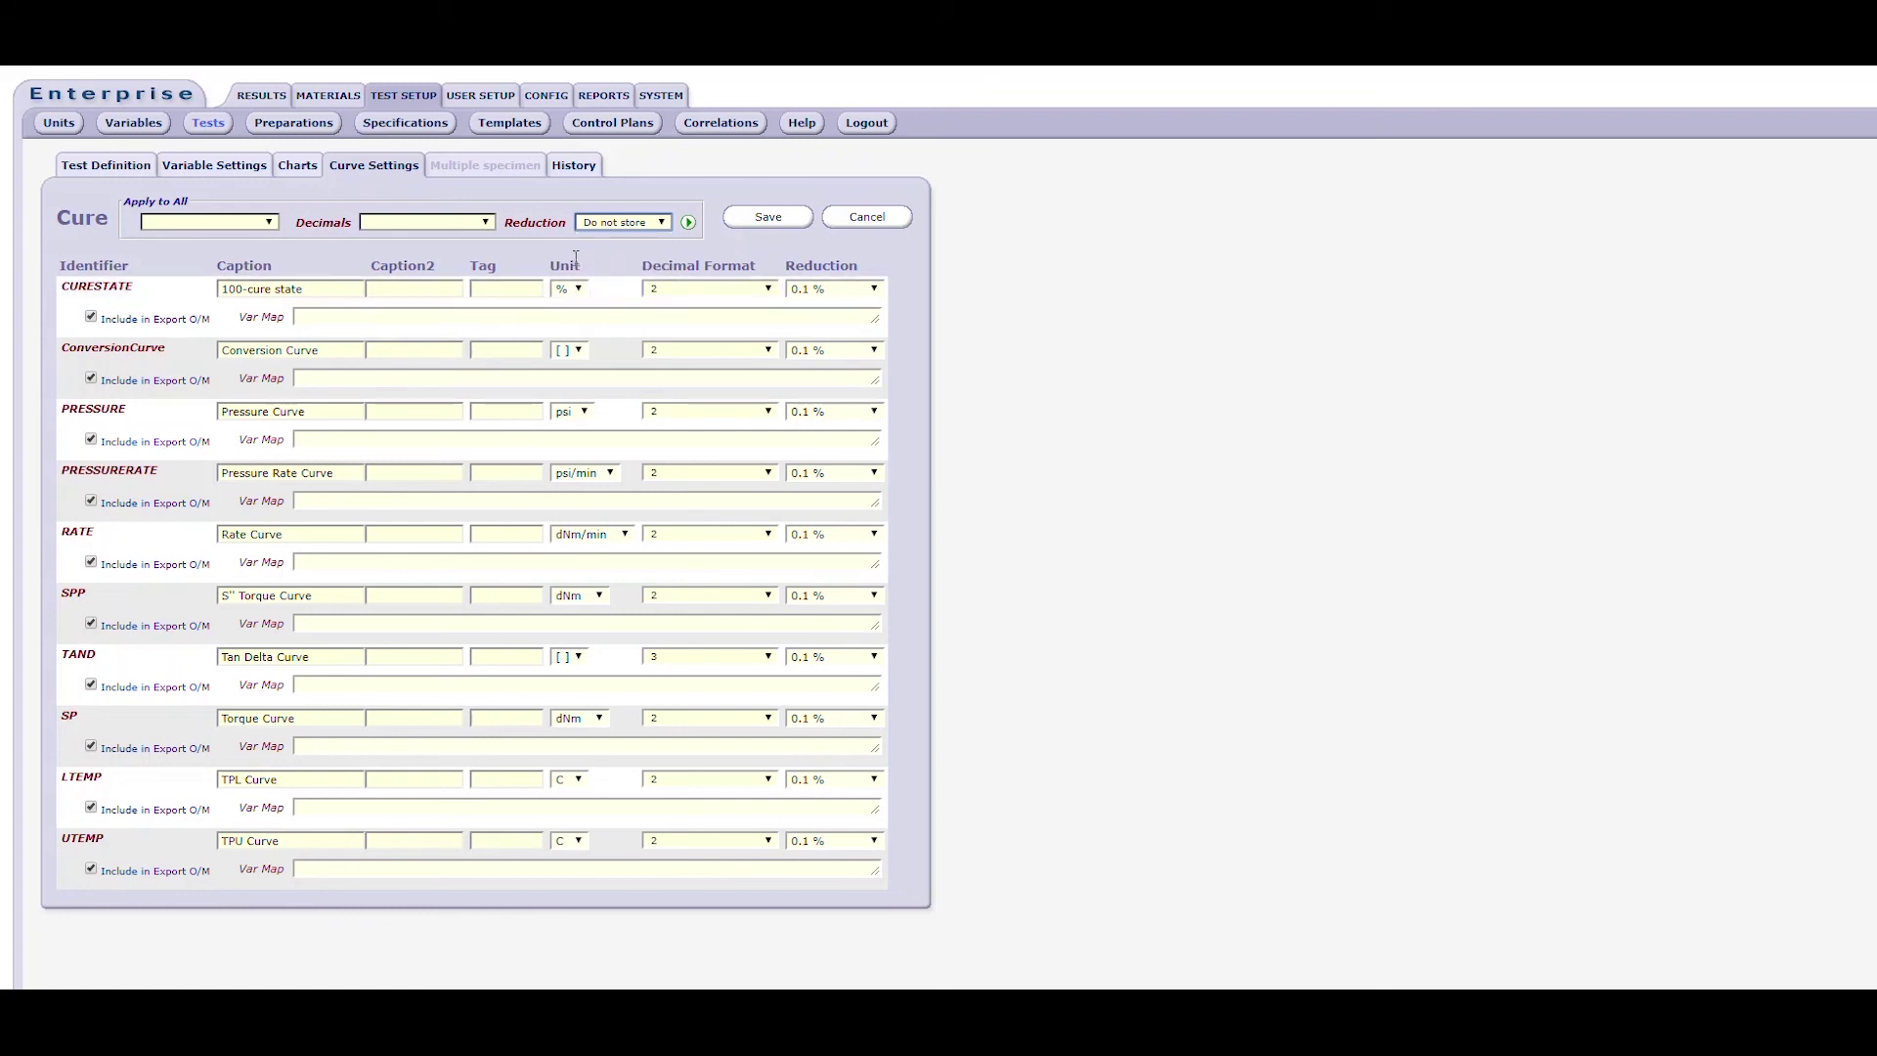
click(616, 229)
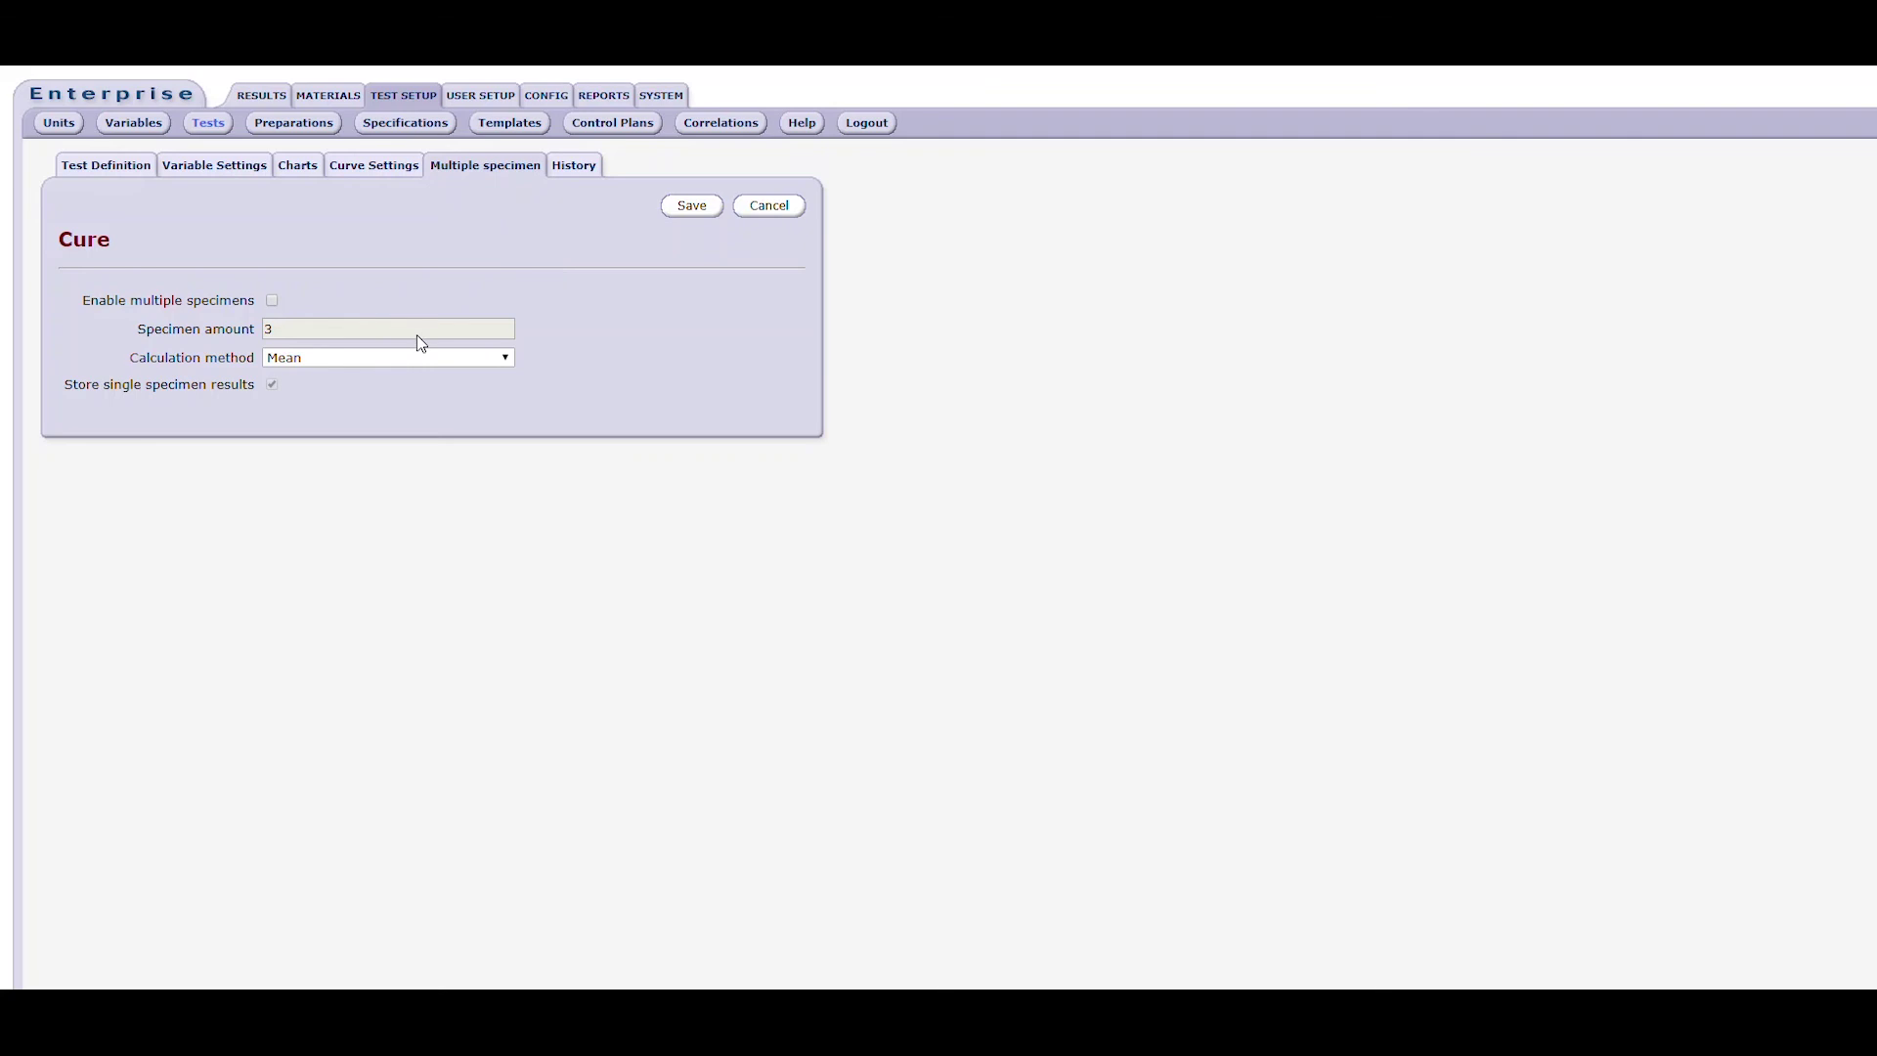
Turn on multiple specimens for the Cure test, keeping 3 specimens and the Mean calculation method
mouse_move(421, 343)
click(273, 300)
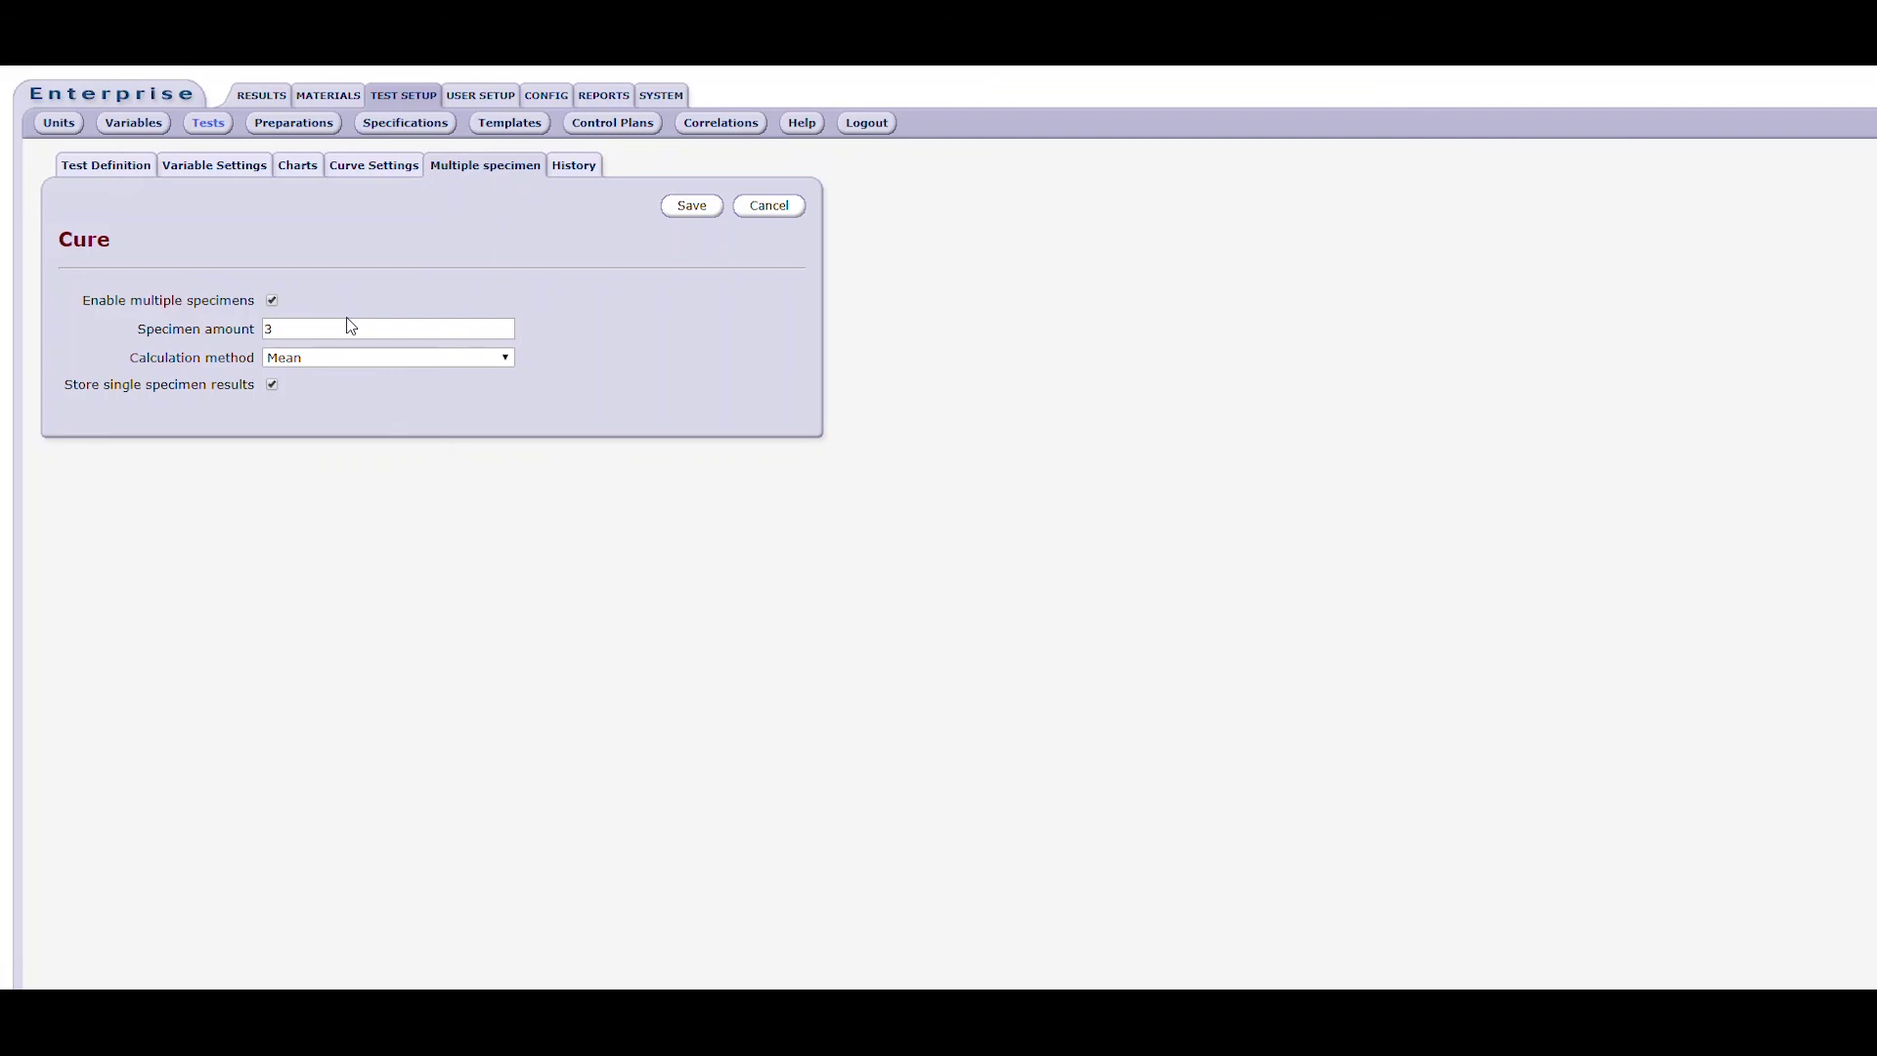
click(311, 358)
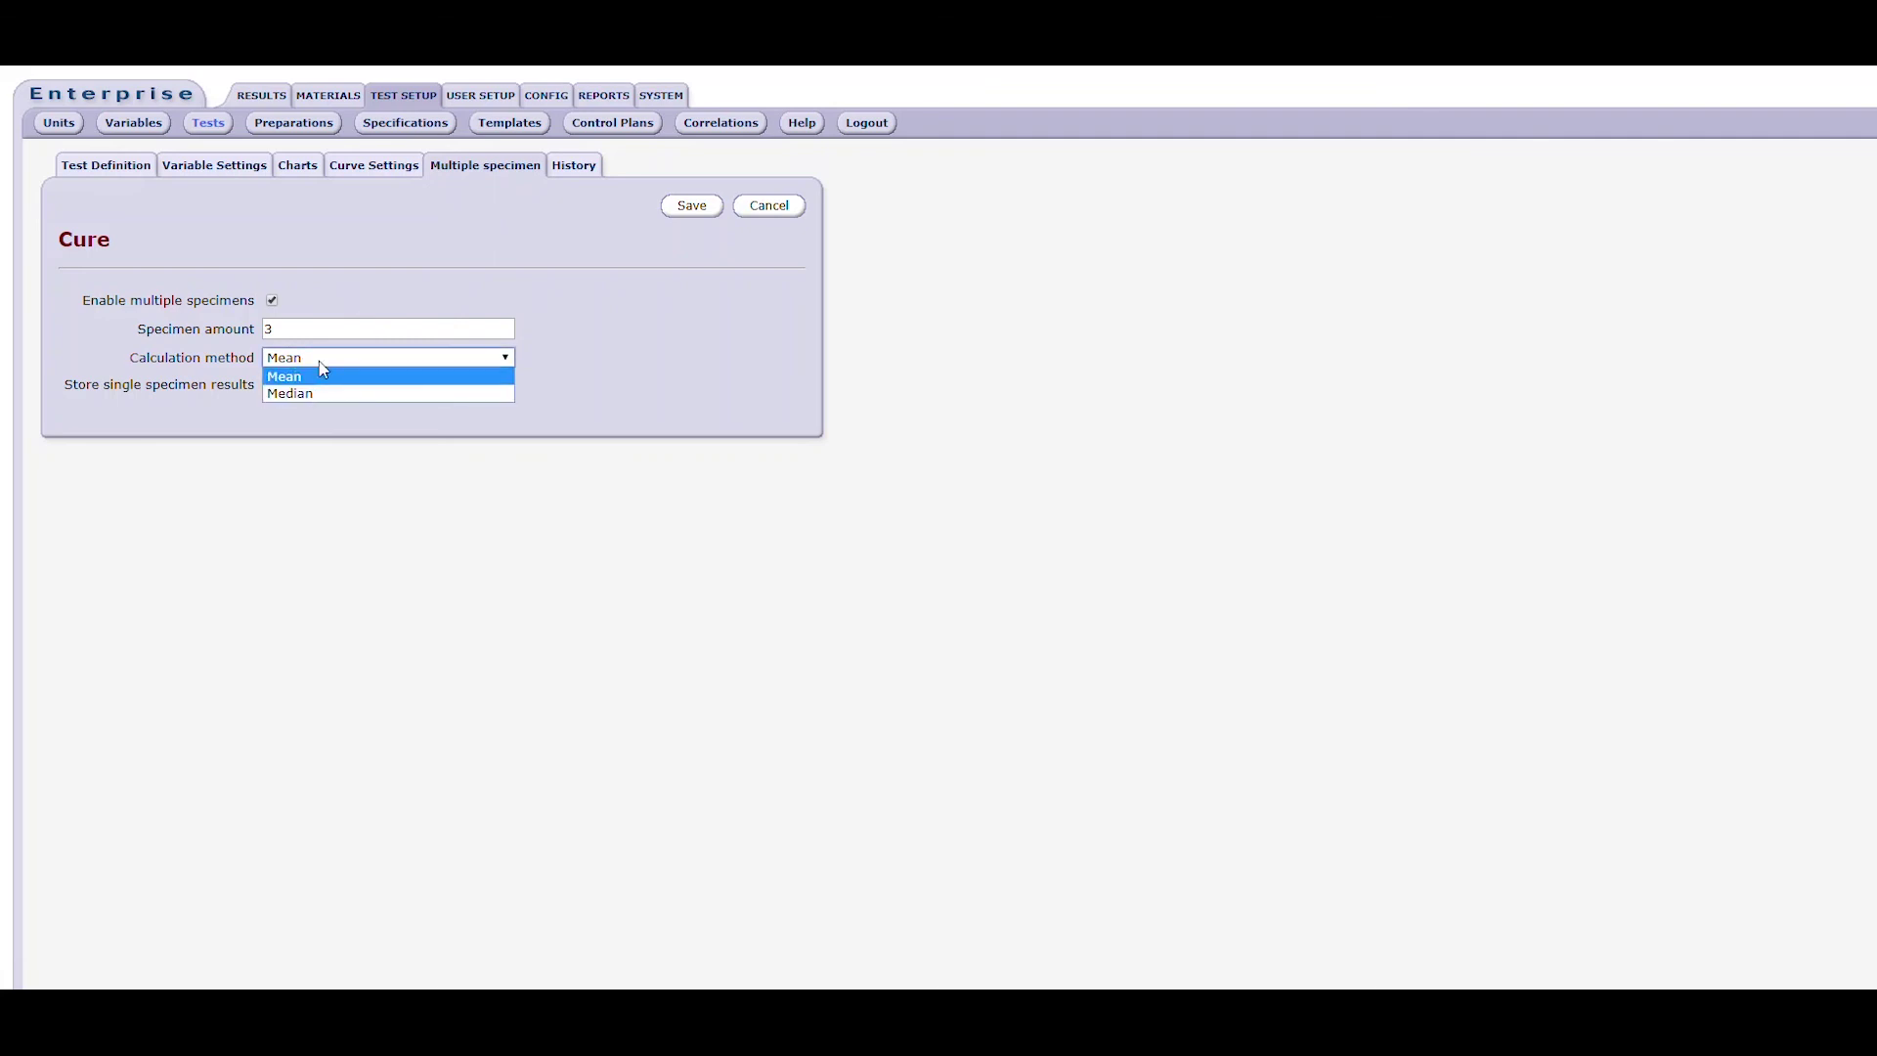
click(323, 364)
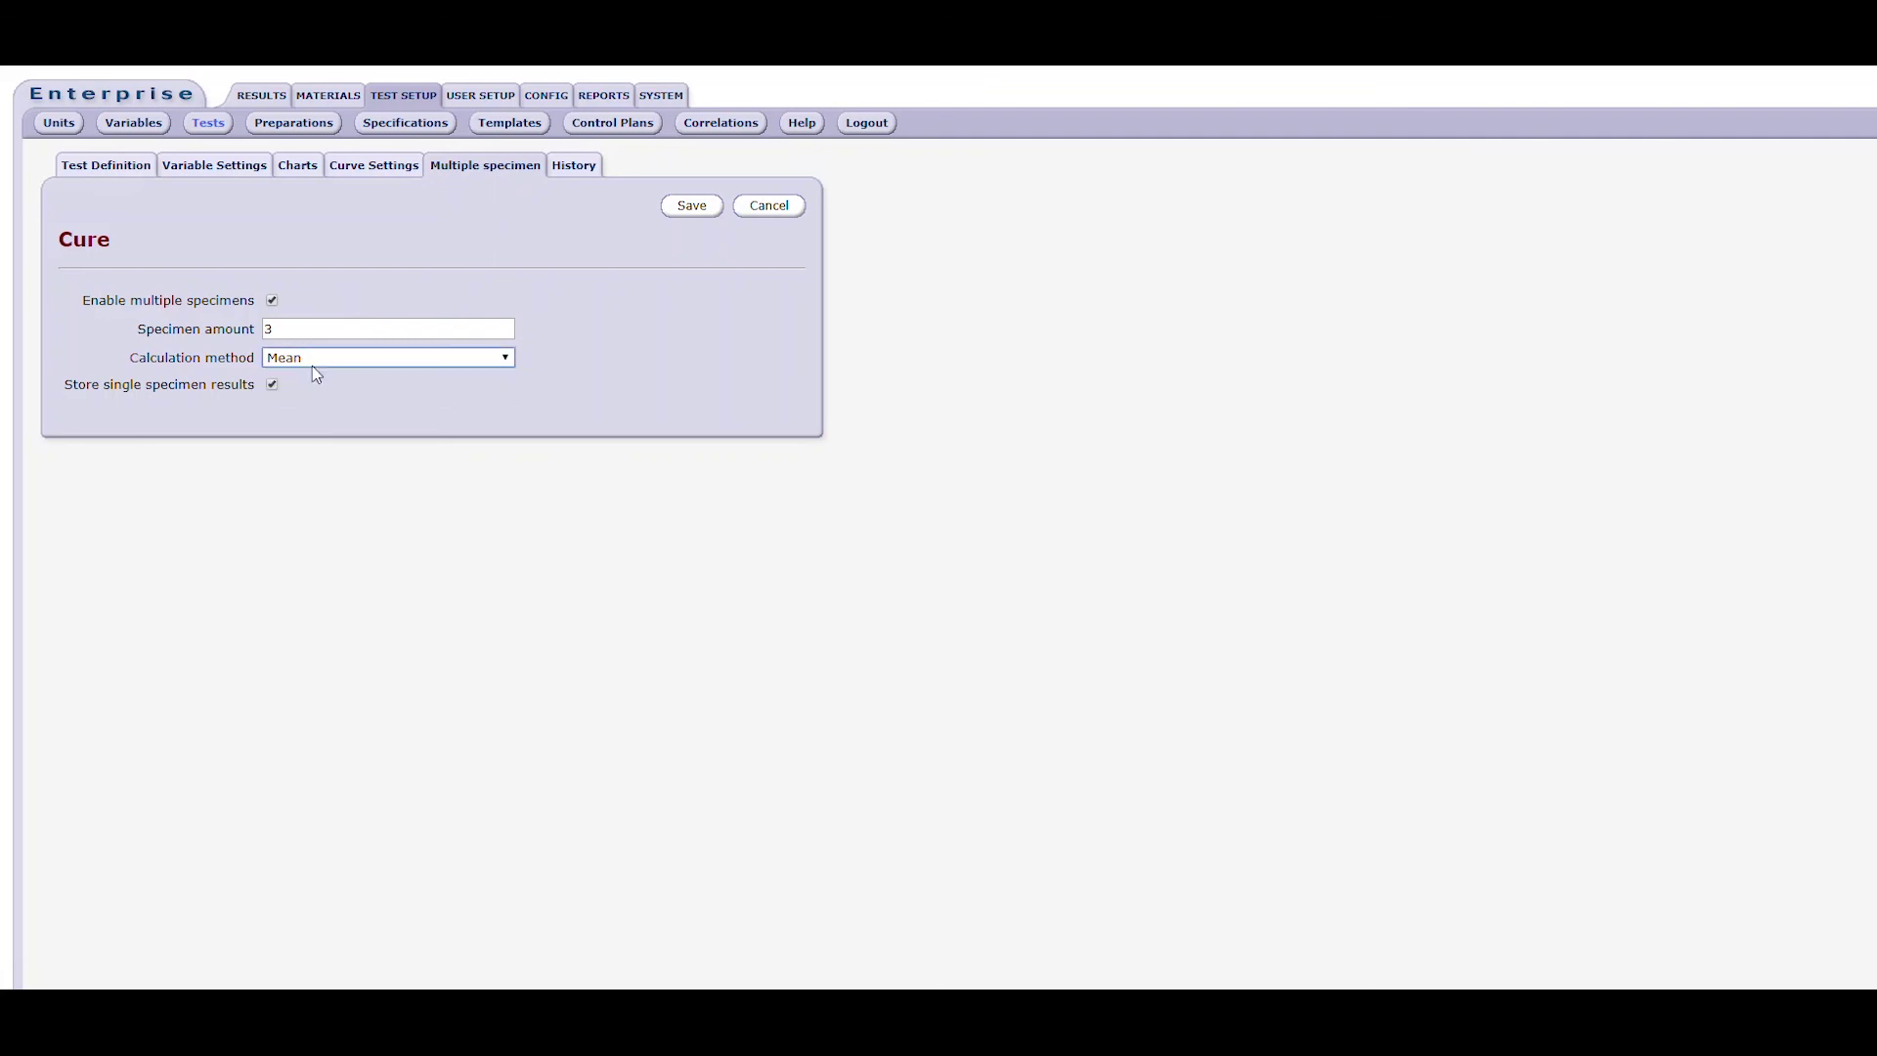
Display the Cure test's history showing its initial release and the instrument type change from MDR2000
click(573, 166)
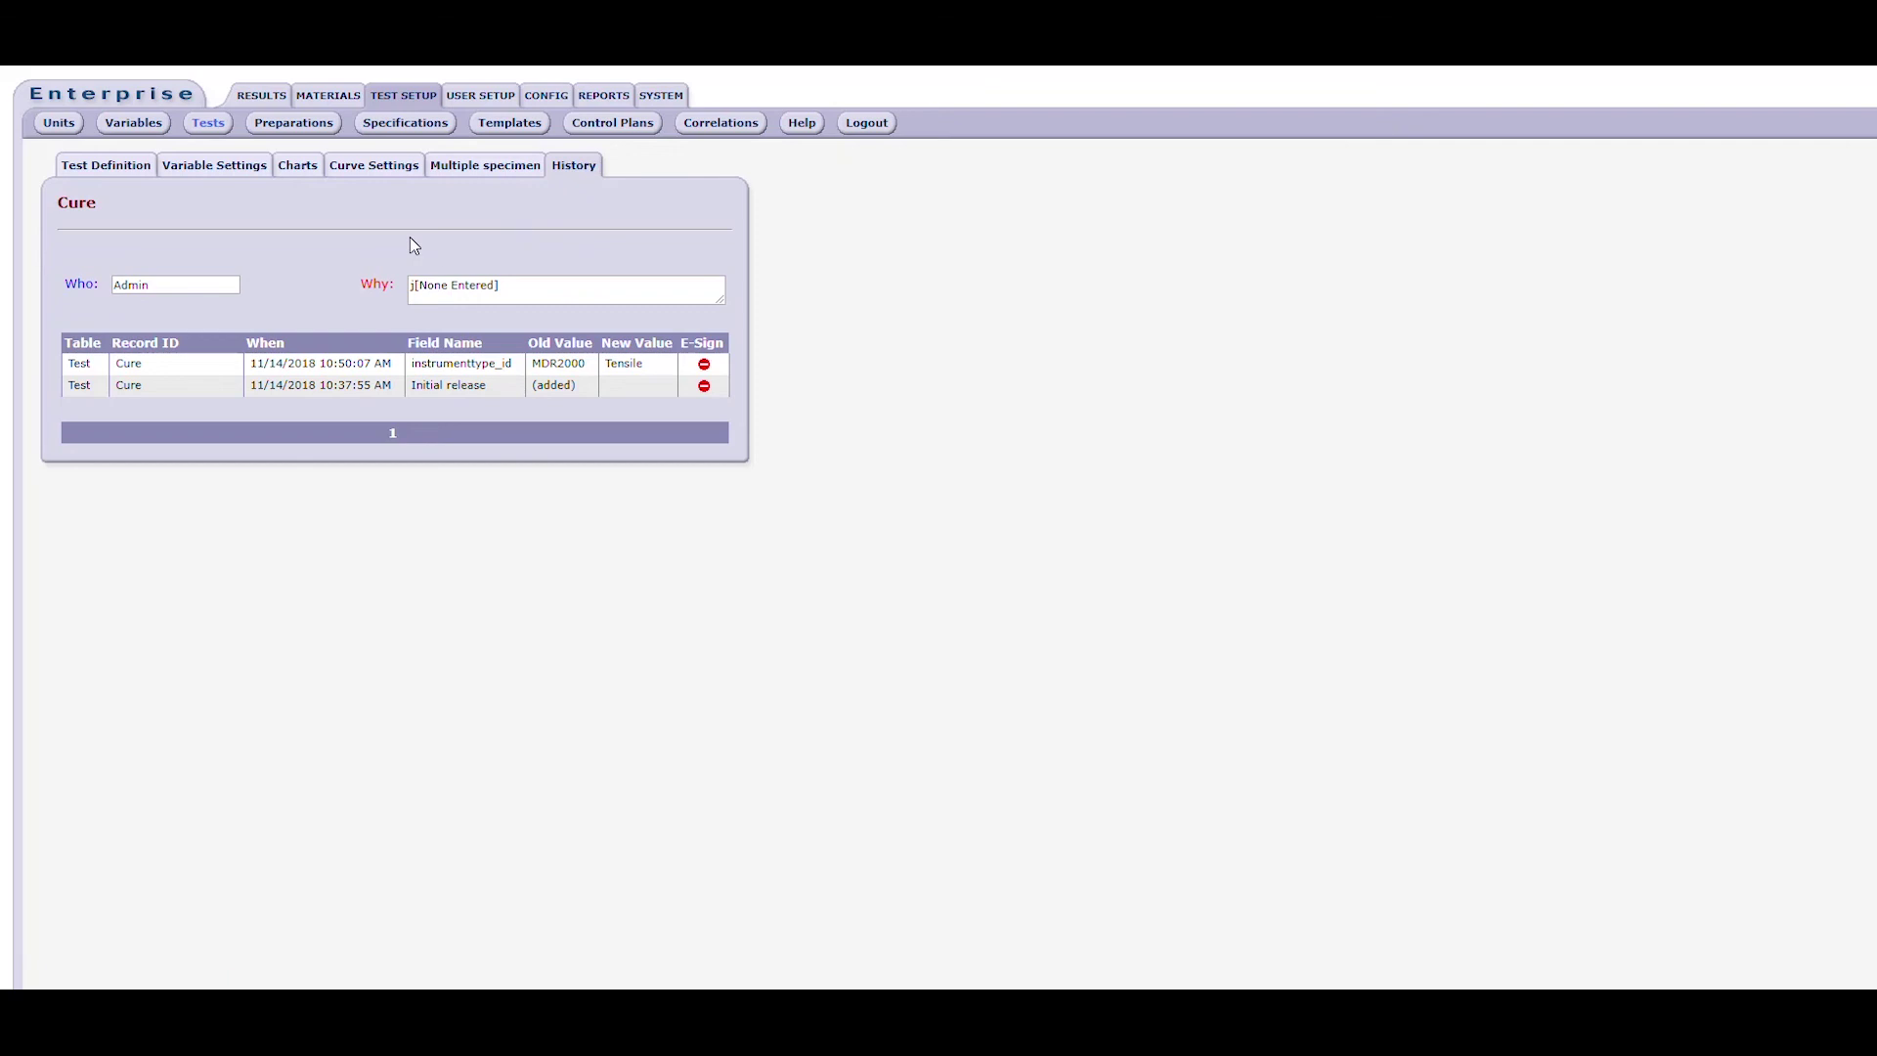